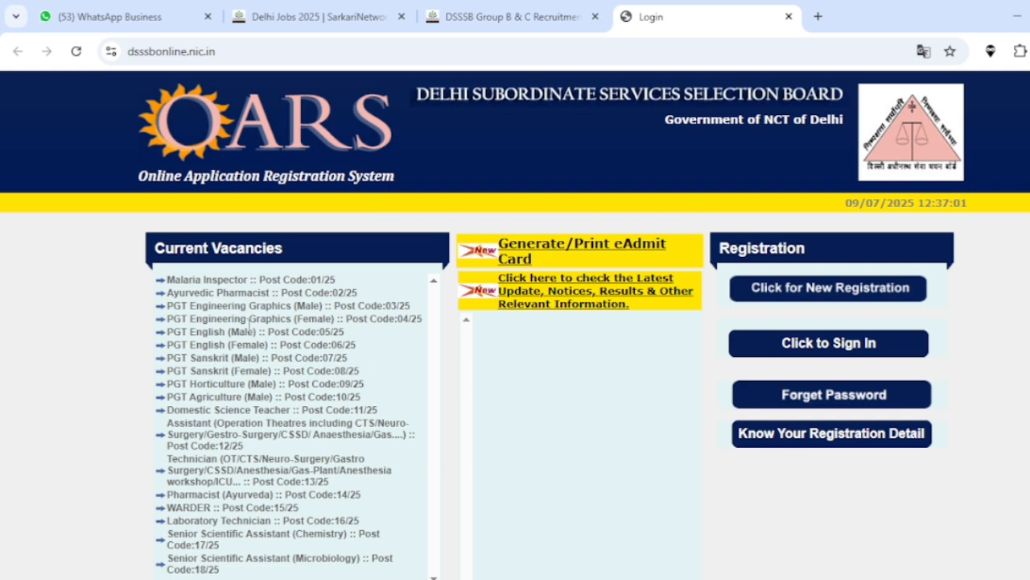
# Open the new registration form from the OARS portal's home page
pyautogui.scroll(-3, 405, 371)
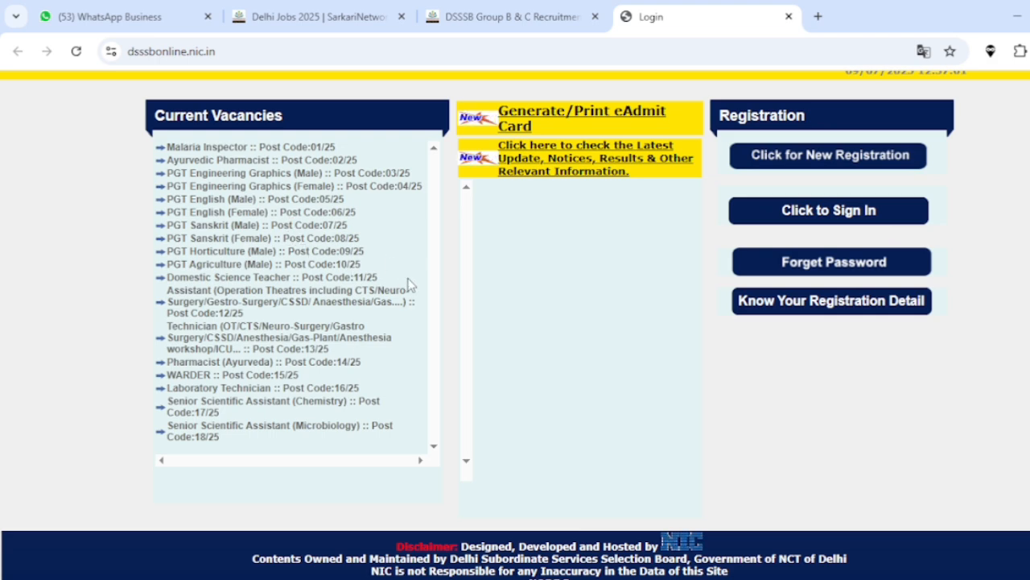
pyautogui.scroll(3, 419, 306)
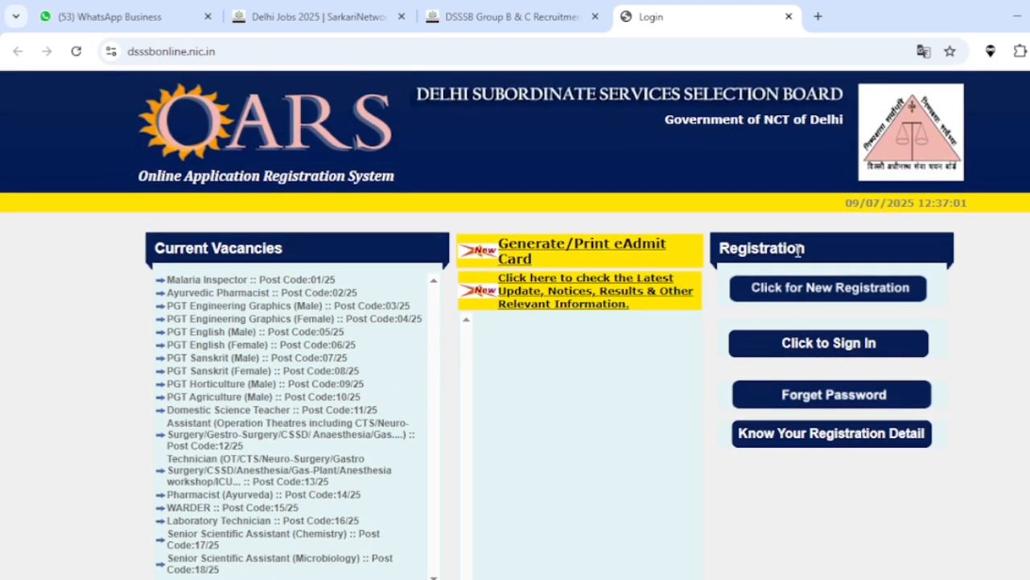
pyautogui.click(857, 296)
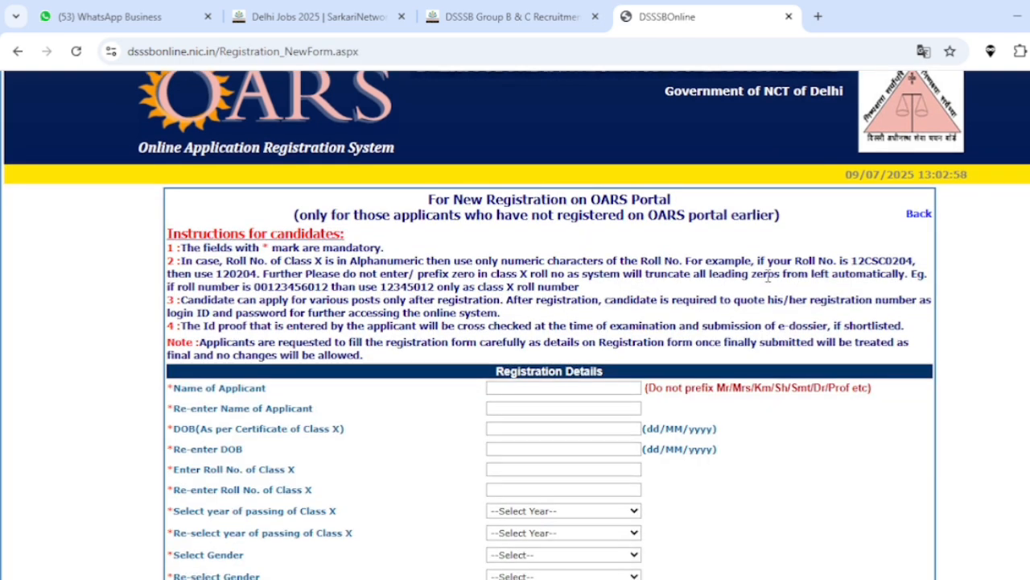
# Examine the applicant name, date of birth and Class X roll number fields, including their re-entry fields and required date format
pyautogui.scroll(-2, 612, 227)
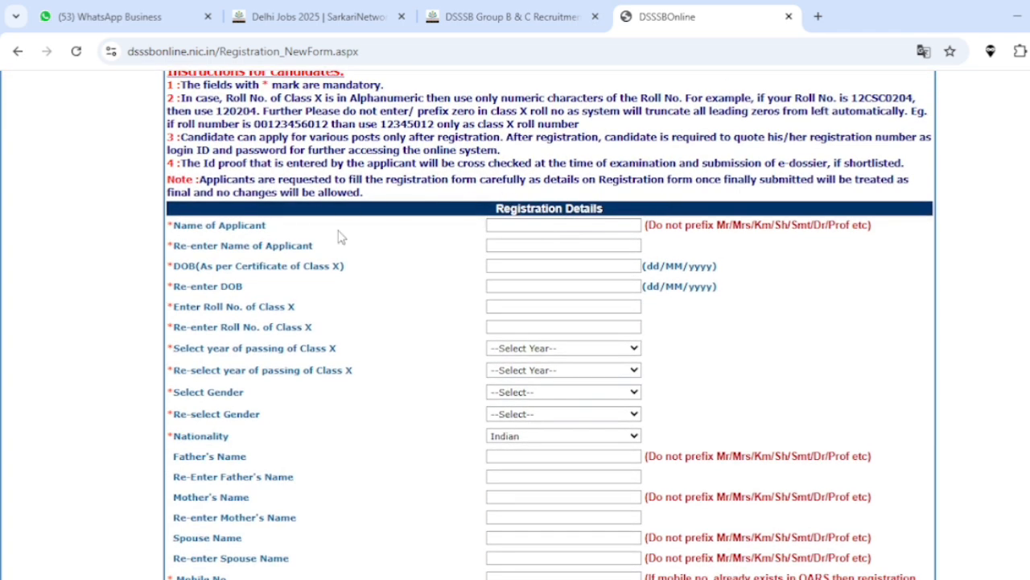
pyautogui.click(566, 227)
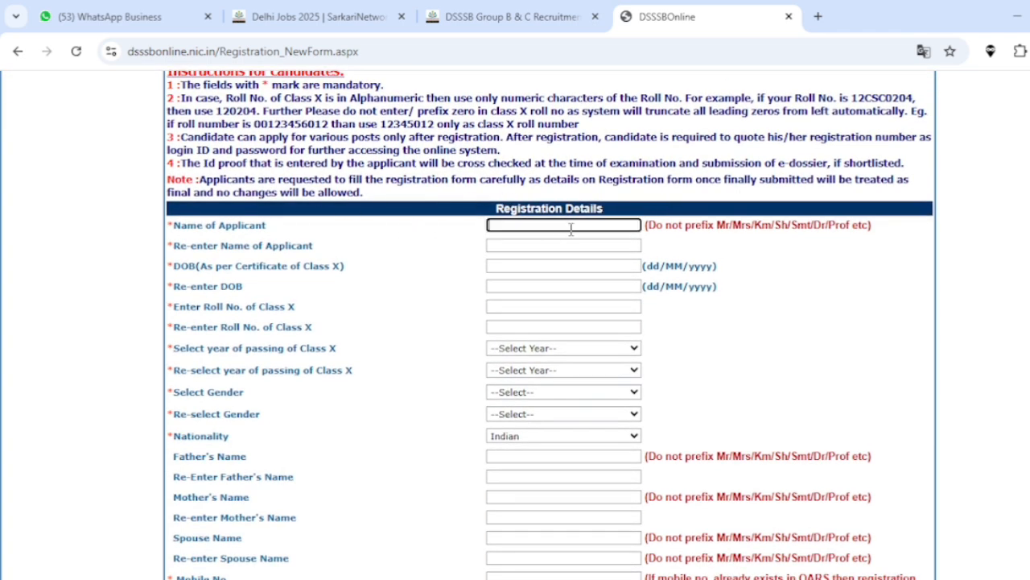
pyautogui.click(507, 245)
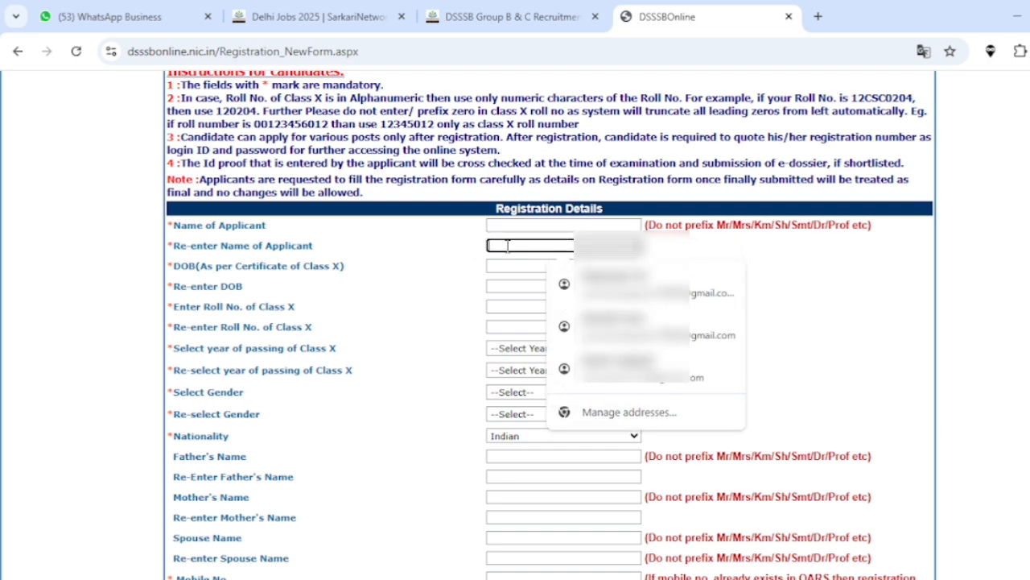
pyautogui.click(460, 265)
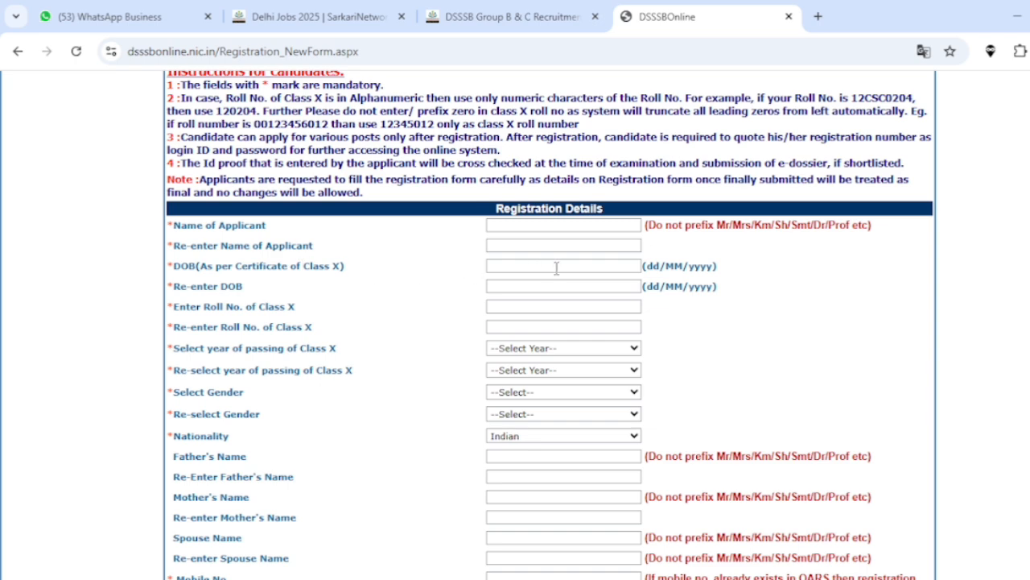
pyautogui.doubleClick(651, 266)
pyautogui.click(673, 261)
pyautogui.click(491, 287)
pyautogui.click(461, 311)
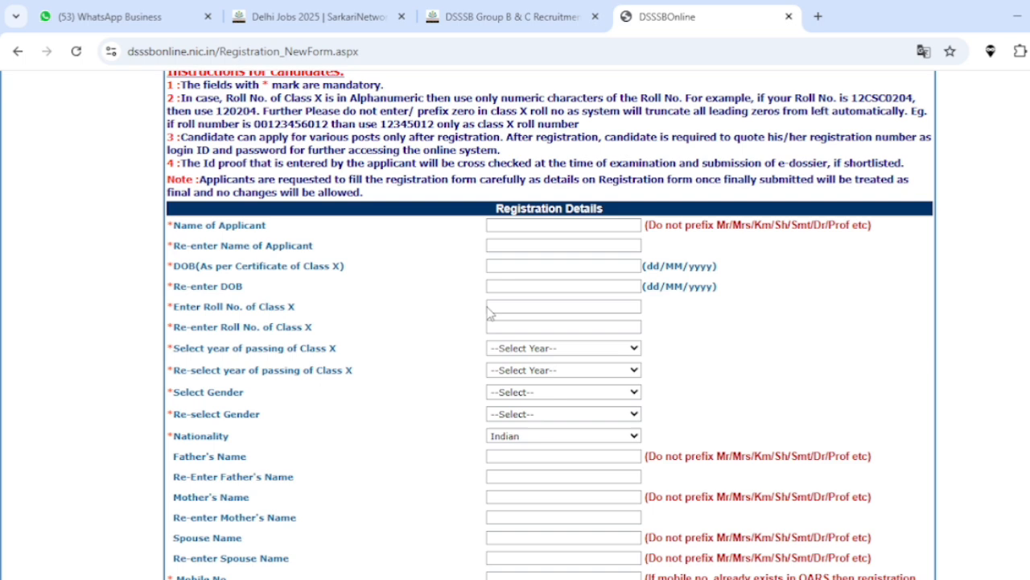
pyautogui.click(532, 306)
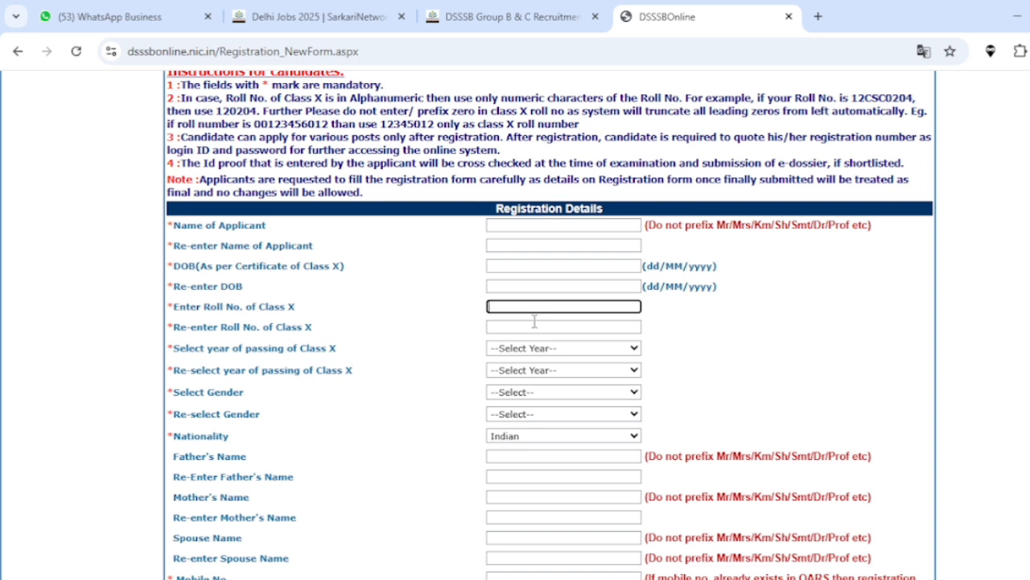
pyautogui.click(529, 328)
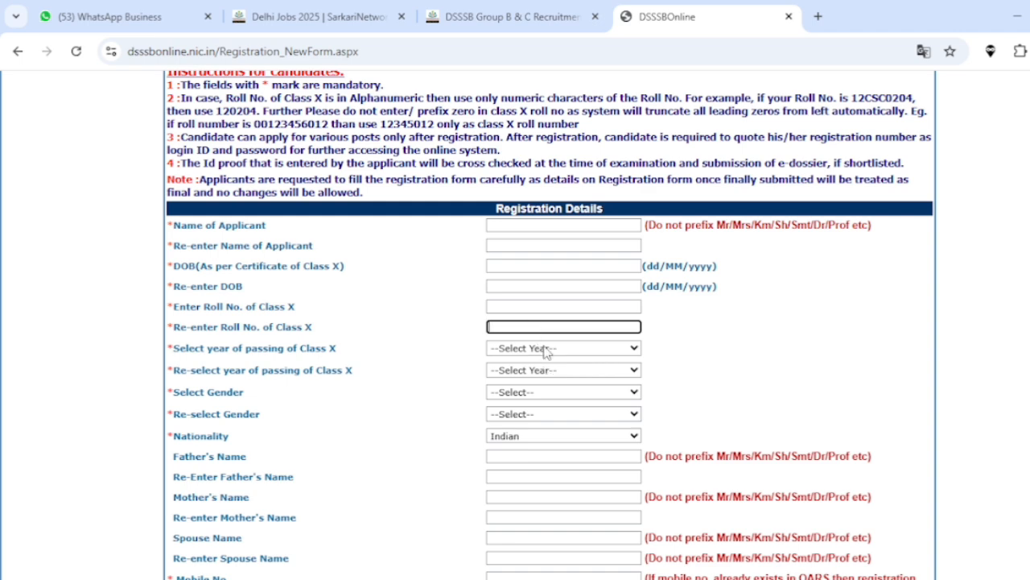
# Examine the choices for Class X passing year and gender, including their re-selection fields
pyautogui.click(545, 351)
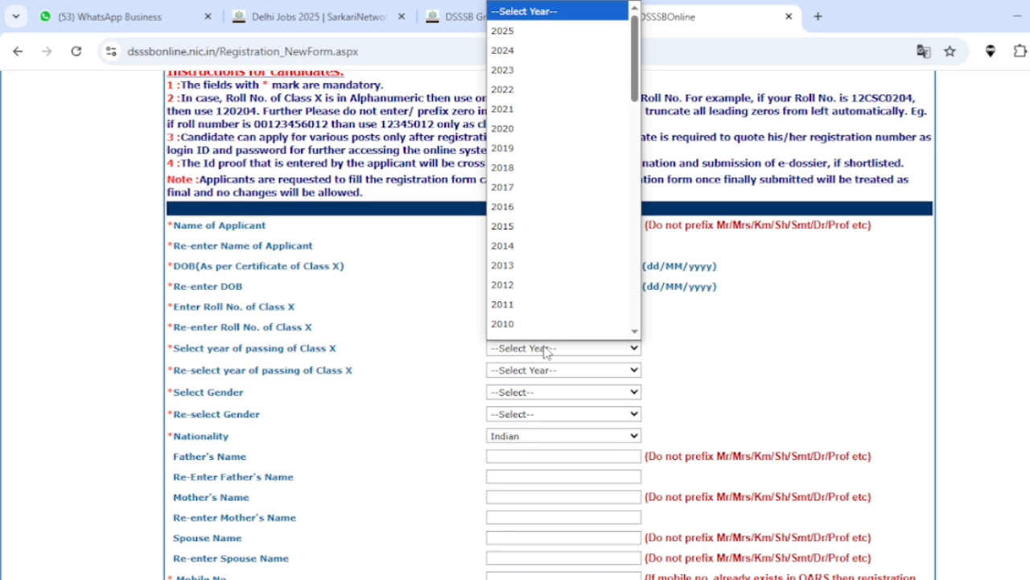
pyautogui.scroll(-1, 541, 273)
pyautogui.scroll(-2, 539, 243)
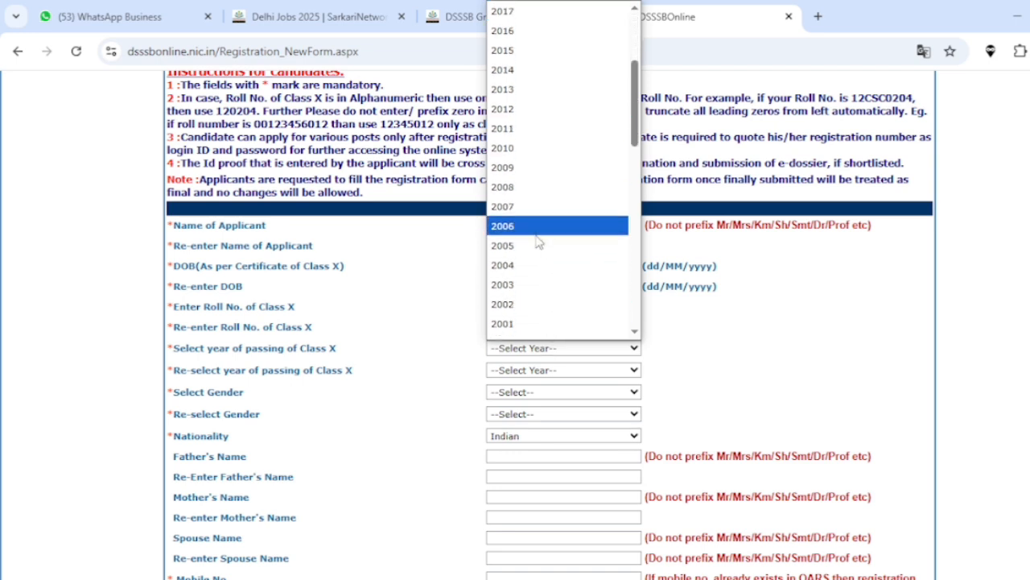
pyautogui.click(441, 359)
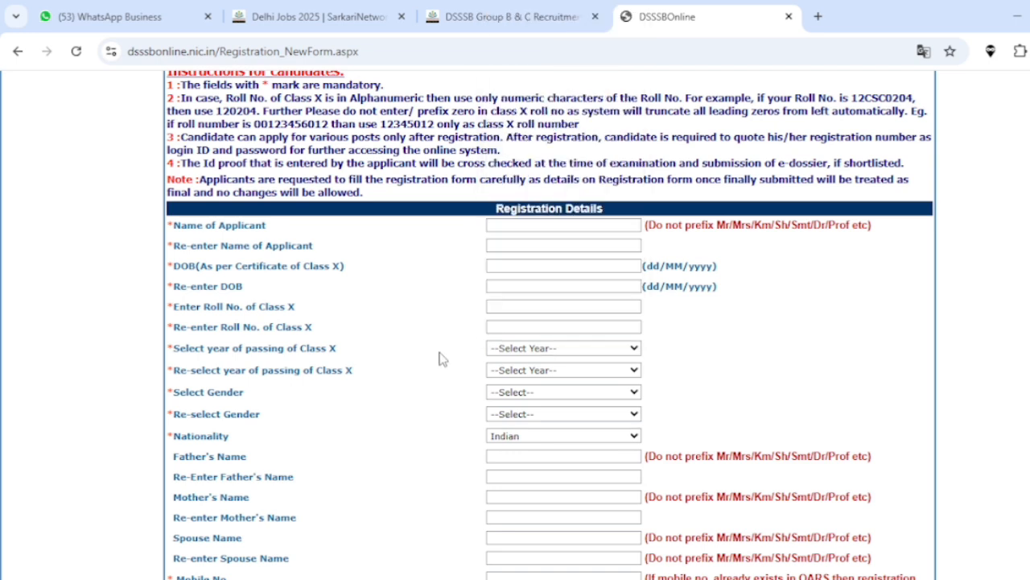
pyautogui.click(572, 375)
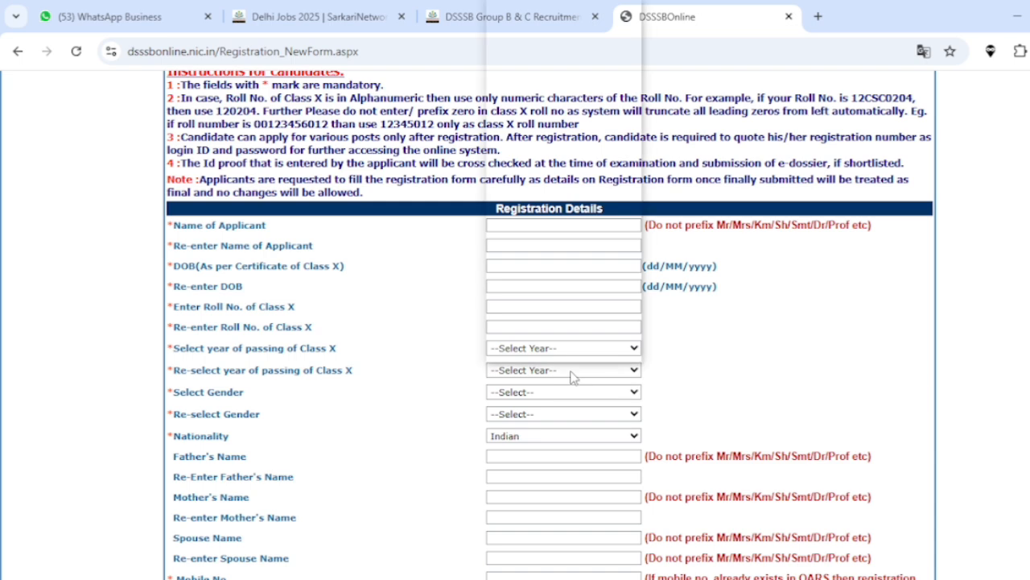
pyautogui.click(476, 357)
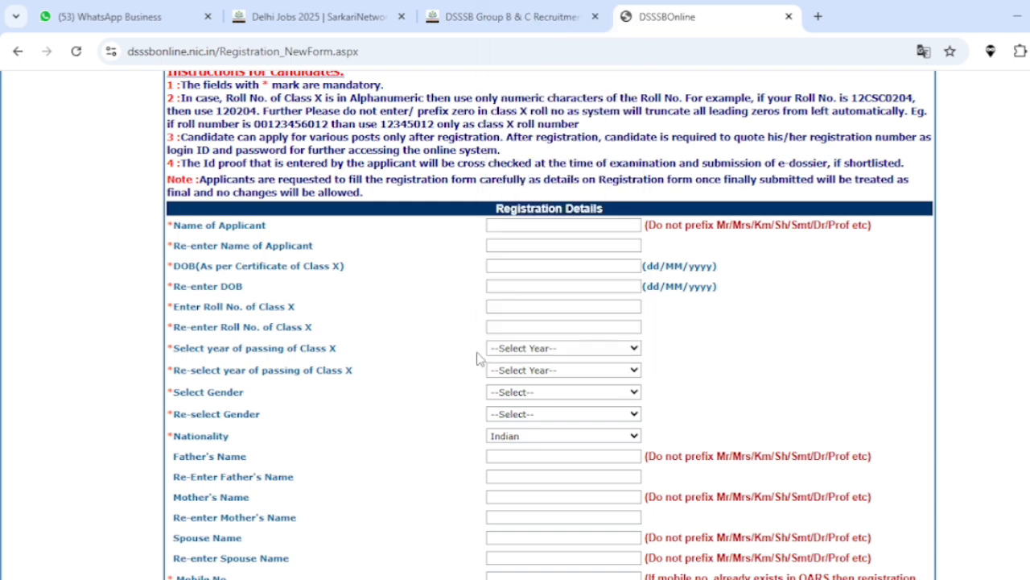
pyautogui.click(542, 393)
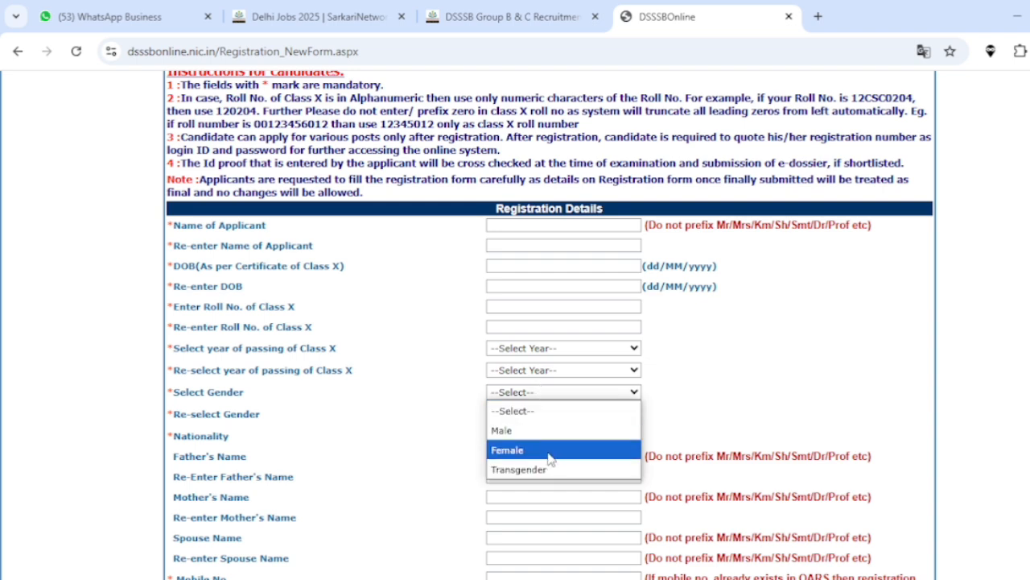
pyautogui.click(425, 423)
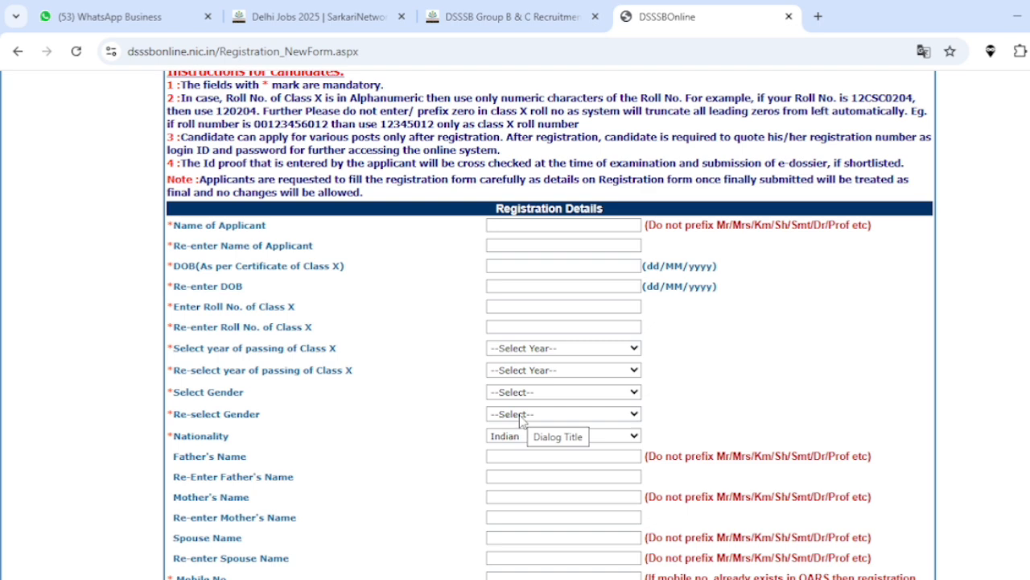
pyautogui.click(519, 414)
pyautogui.click(406, 433)
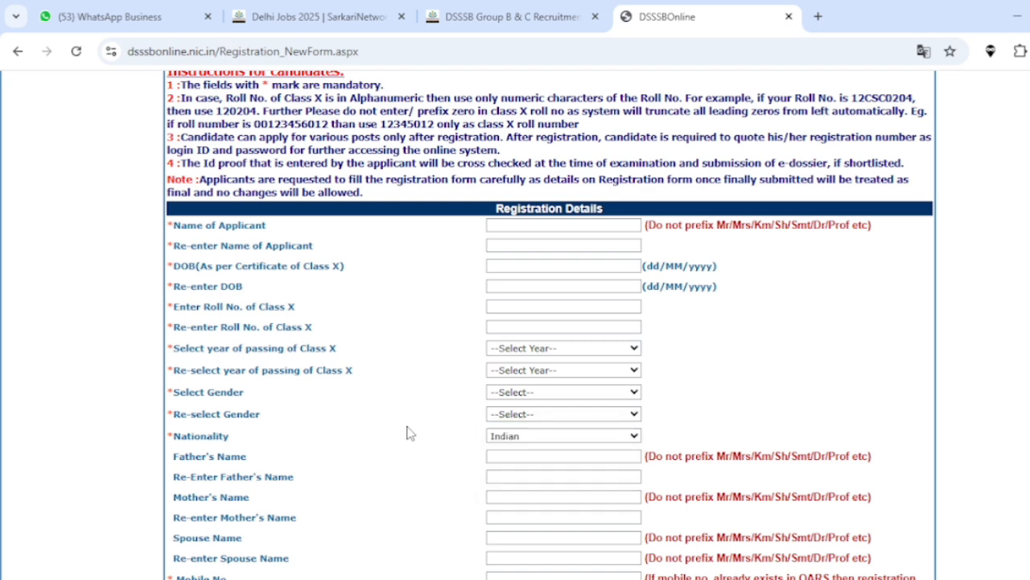
# Examine the parent and spouse name, mobile number, email and OTP fields of the registration form
pyautogui.scroll(-1, 523, 427)
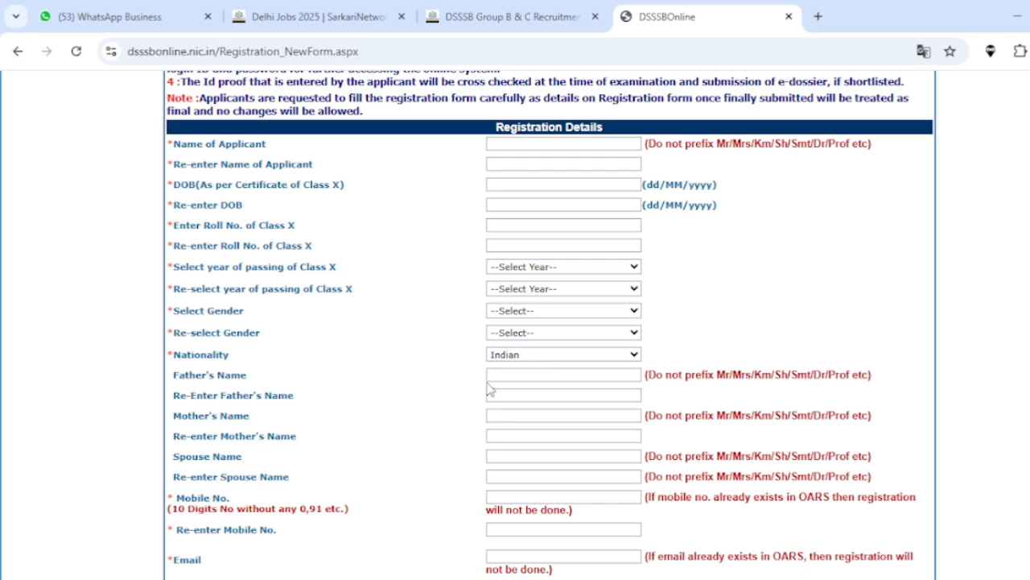
pyautogui.scroll(-2, 489, 389)
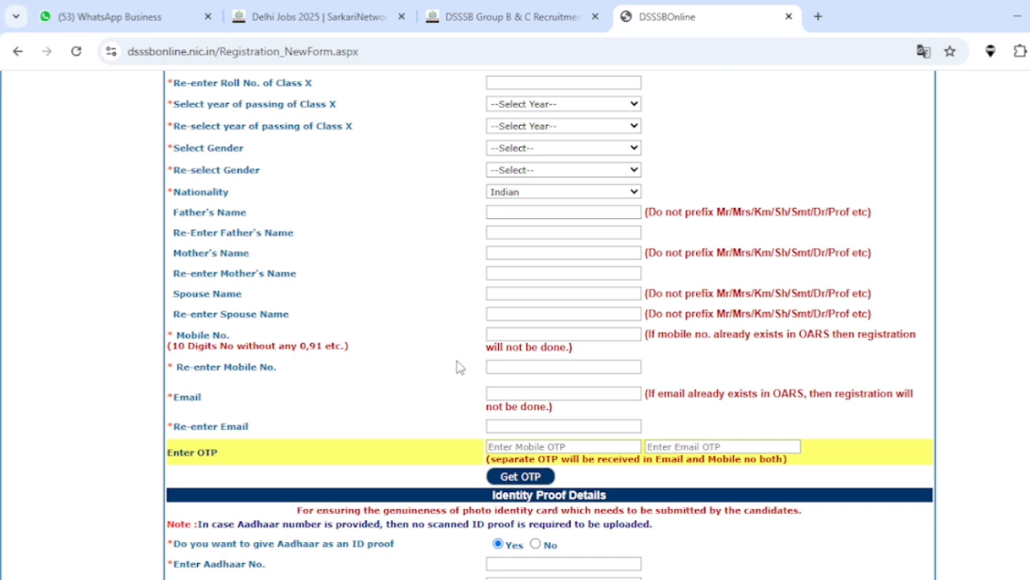
pyautogui.click(527, 336)
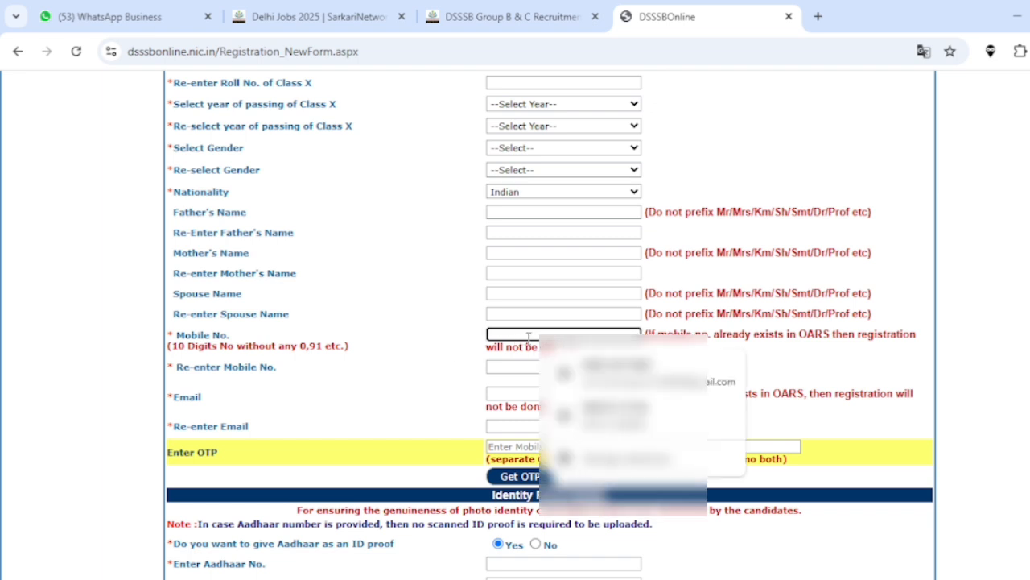
pyautogui.click(433, 346)
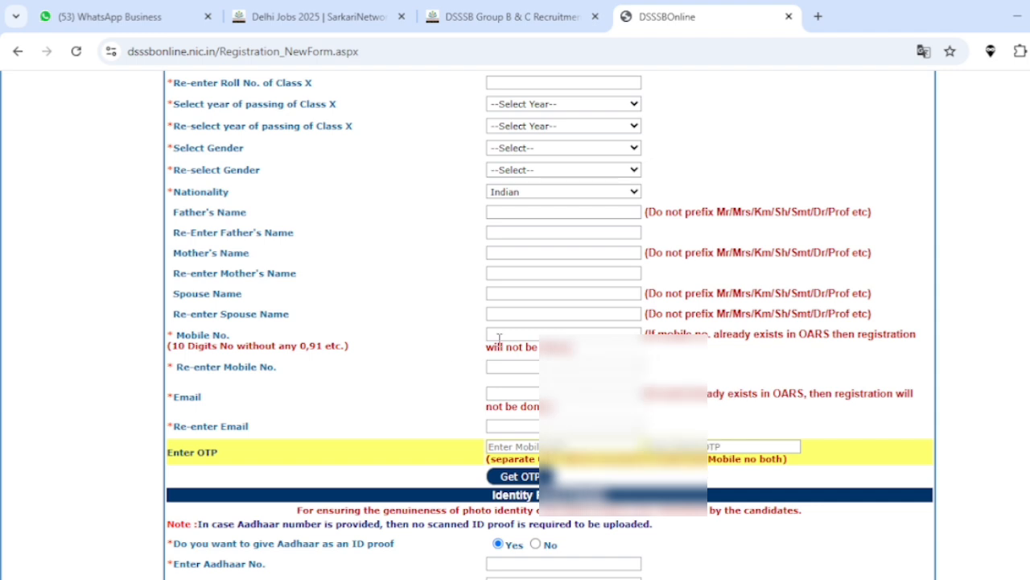
pyautogui.scroll(-1, 499, 343)
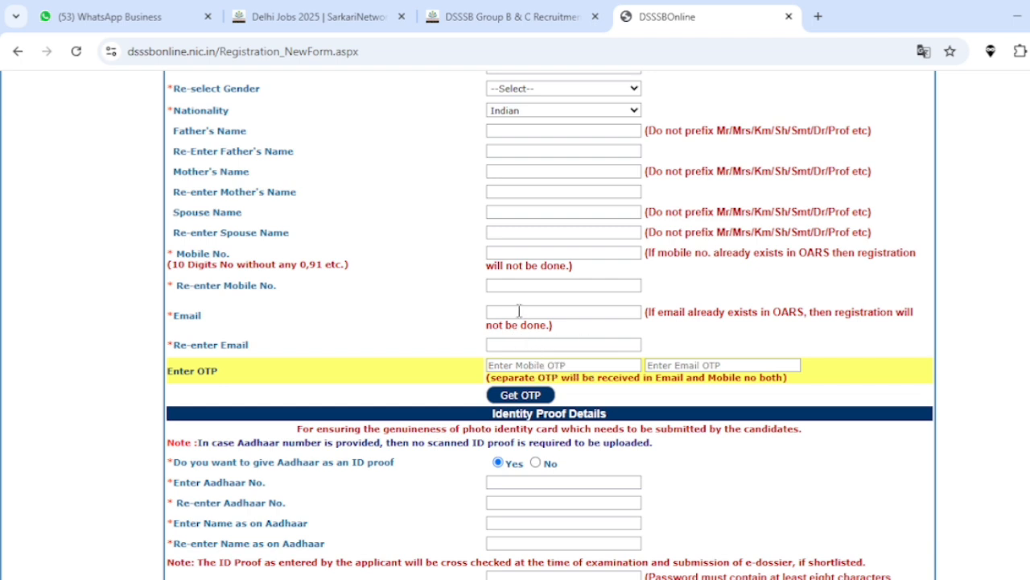
pyautogui.click(519, 311)
pyautogui.click(462, 353)
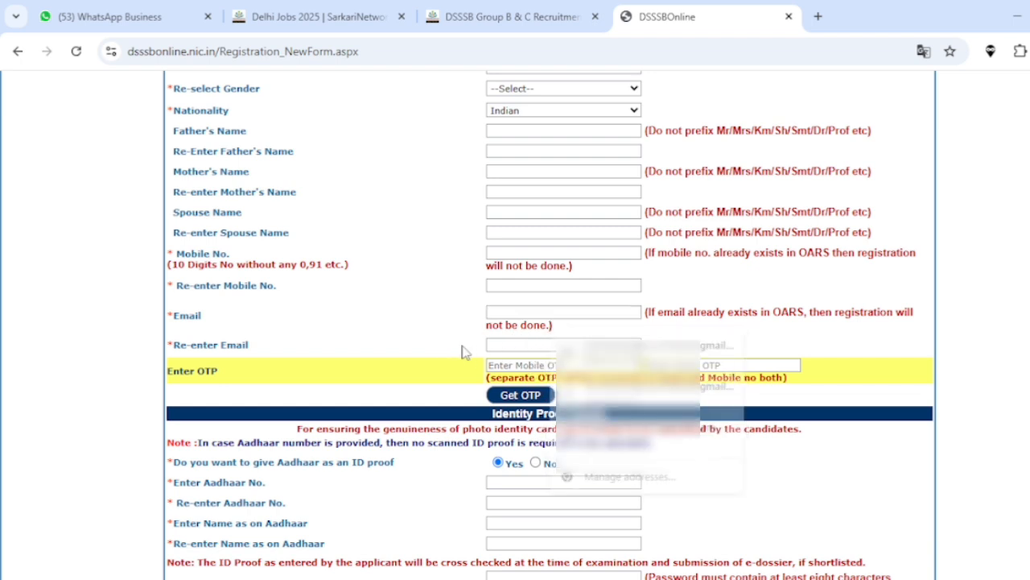
pyautogui.click(510, 343)
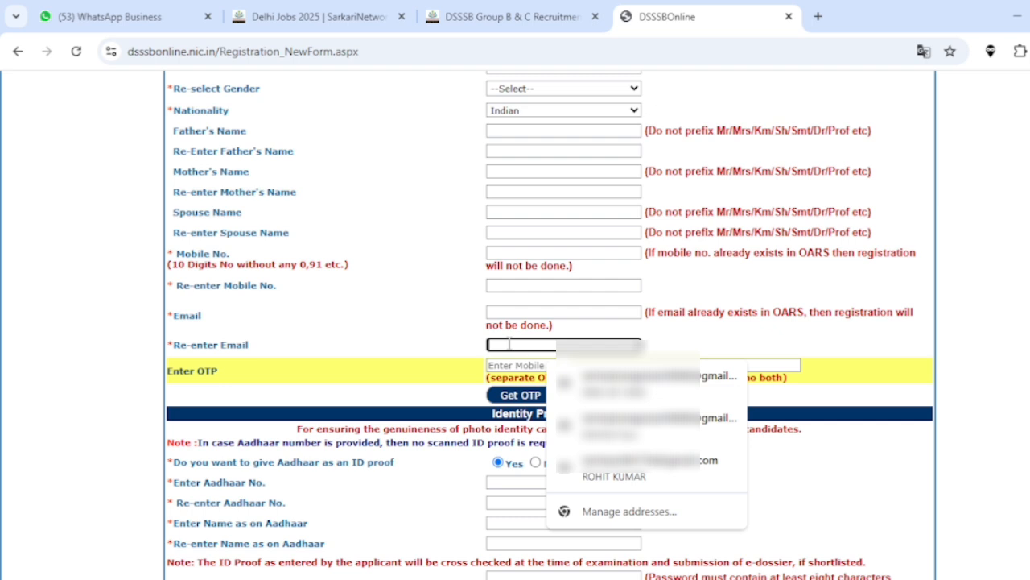
pyautogui.click(465, 344)
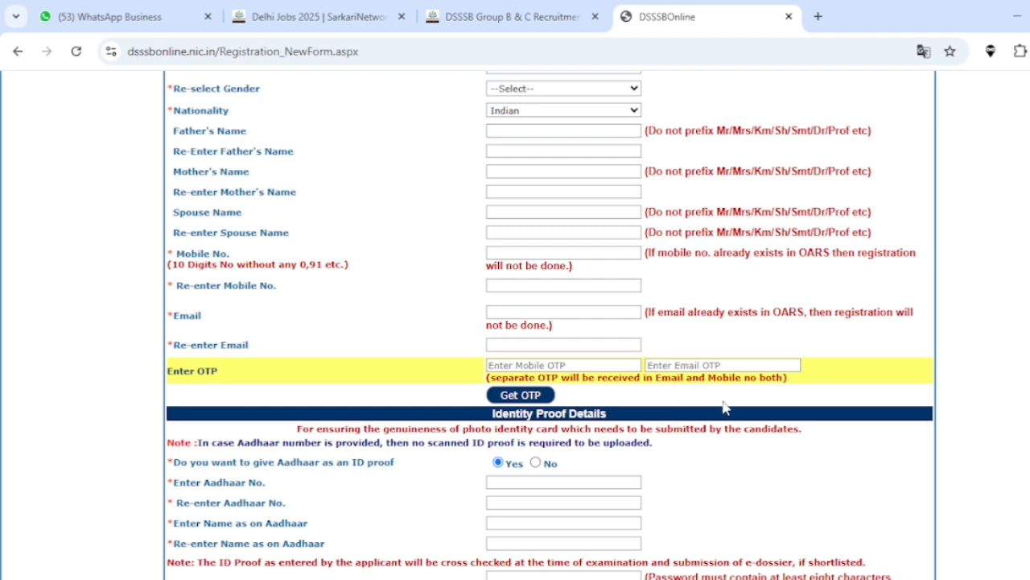
# Examine the Aadhaar identity proof fields, the undertaking and submission section, and the password fields with their requirements
pyautogui.scroll(-2, 722, 407)
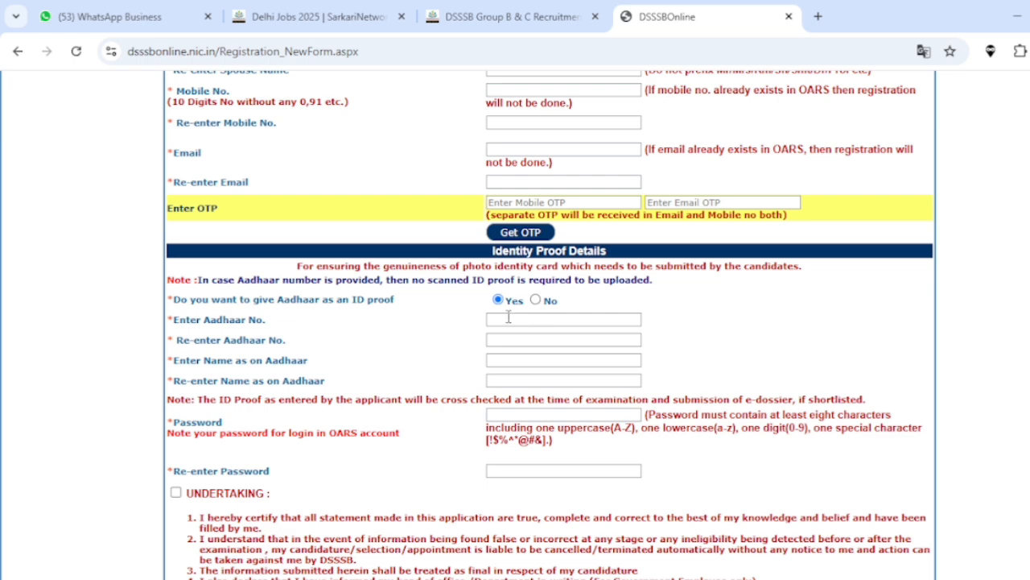
pyautogui.scroll(-4, 542, 314)
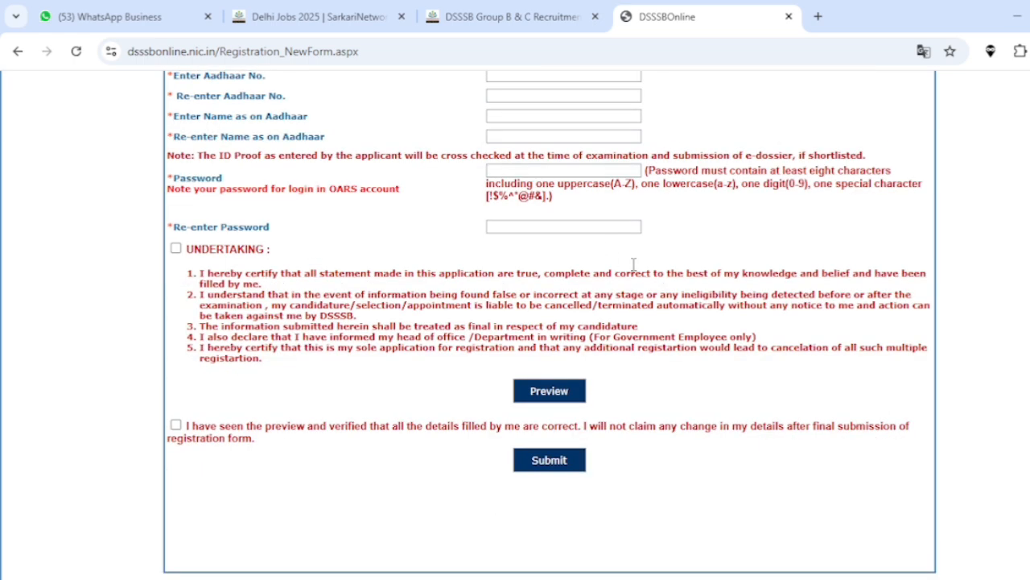
pyautogui.scroll(5, 693, 272)
pyautogui.scroll(-3, 618, 327)
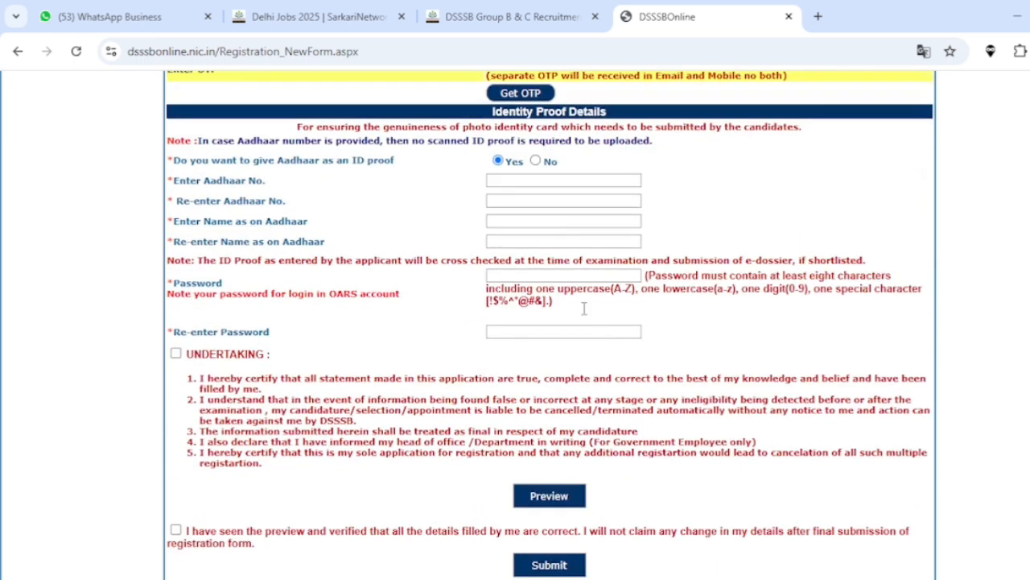
pyautogui.click(500, 182)
pyautogui.click(521, 206)
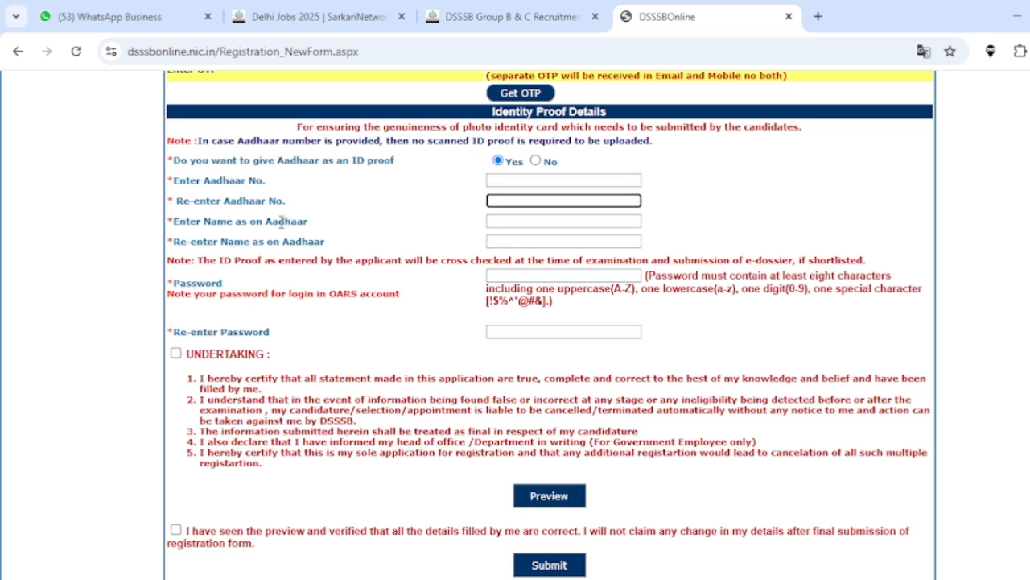
pyautogui.click(512, 219)
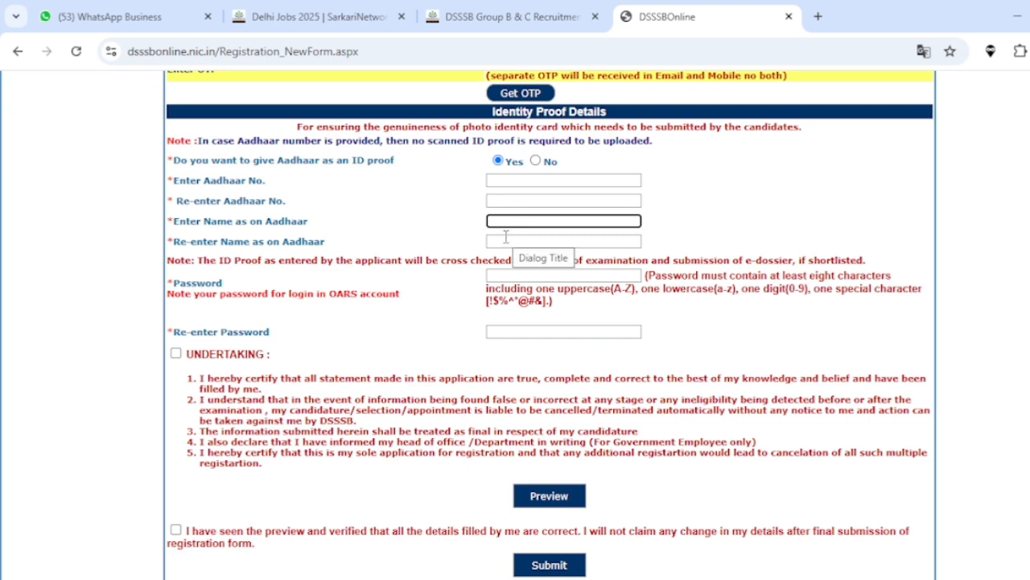
pyautogui.click(424, 316)
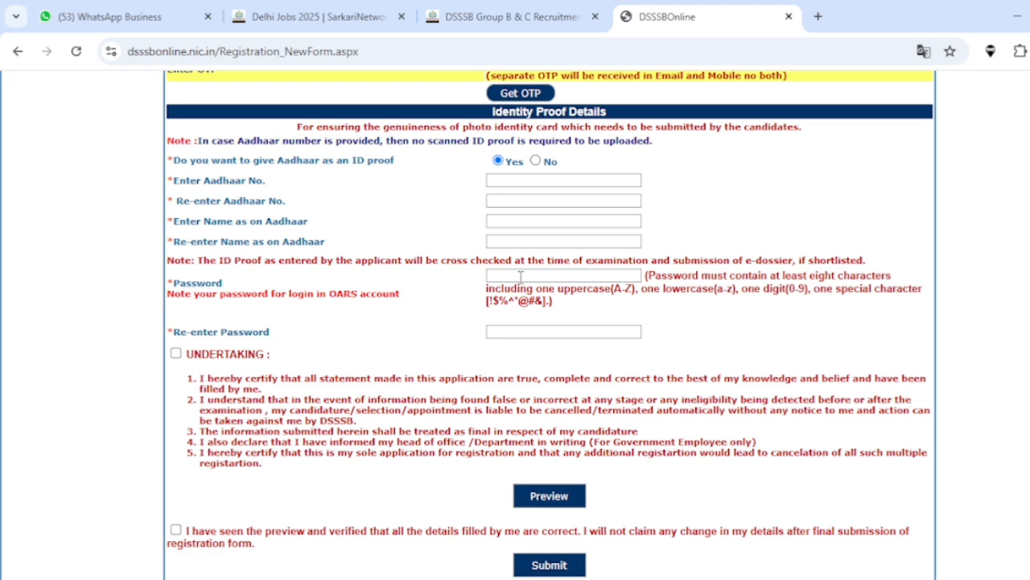
pyautogui.click(521, 276)
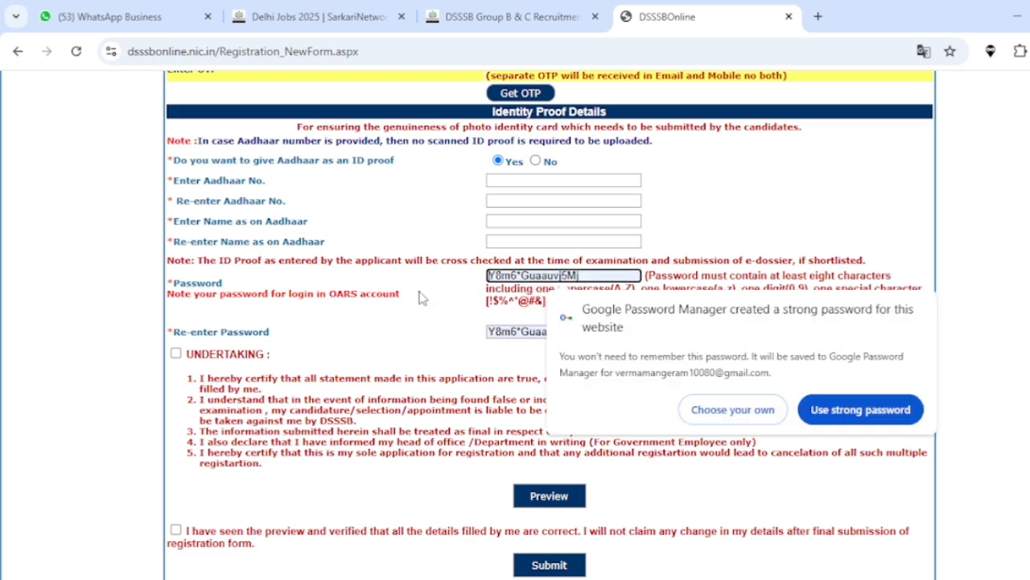
pyautogui.click(519, 333)
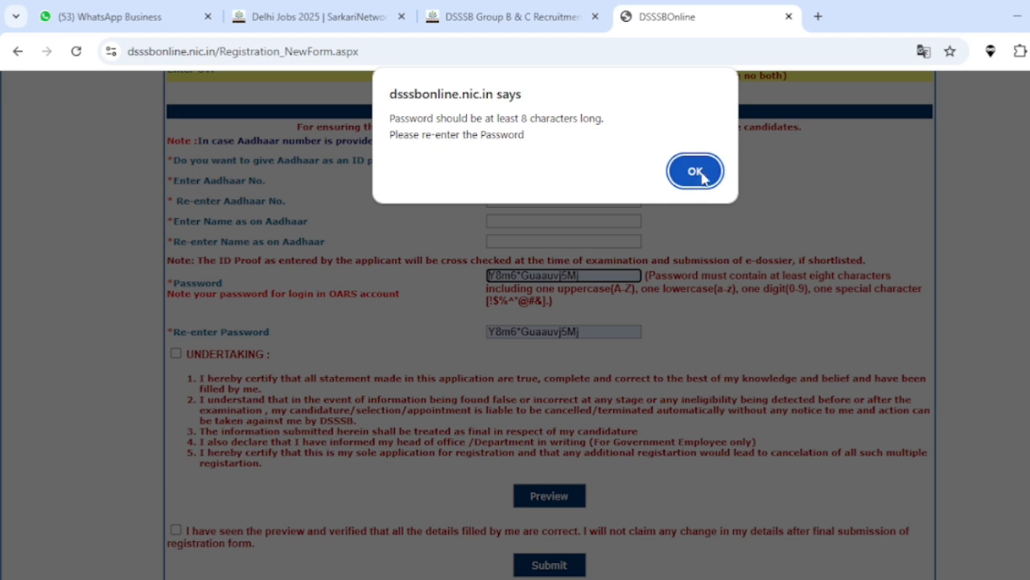
pyautogui.click(696, 169)
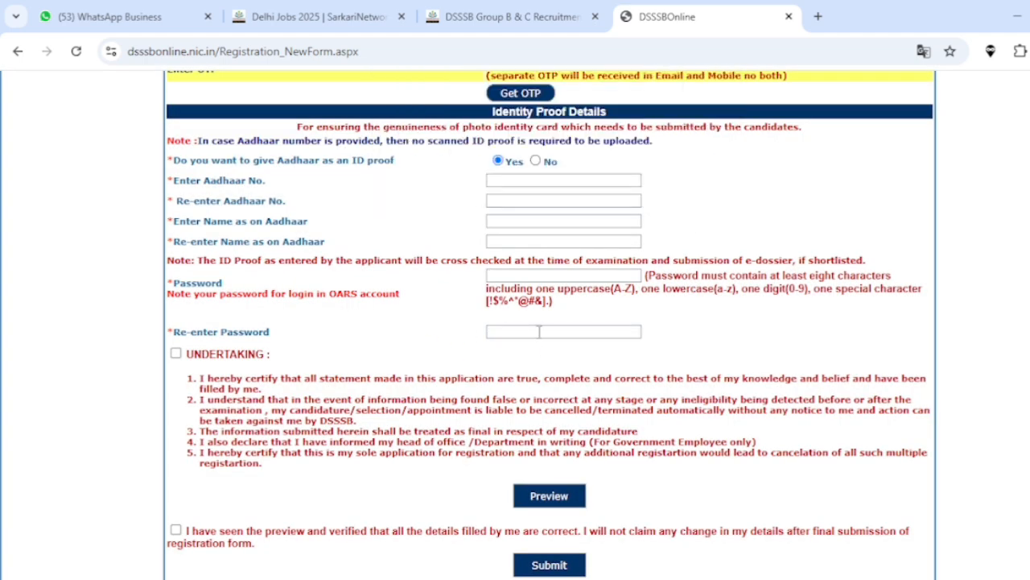
# Accept the undertaking on the registration form and tick the confirmation that the preview was seen and verified
pyautogui.click(177, 353)
pyautogui.scroll(-2, 338, 330)
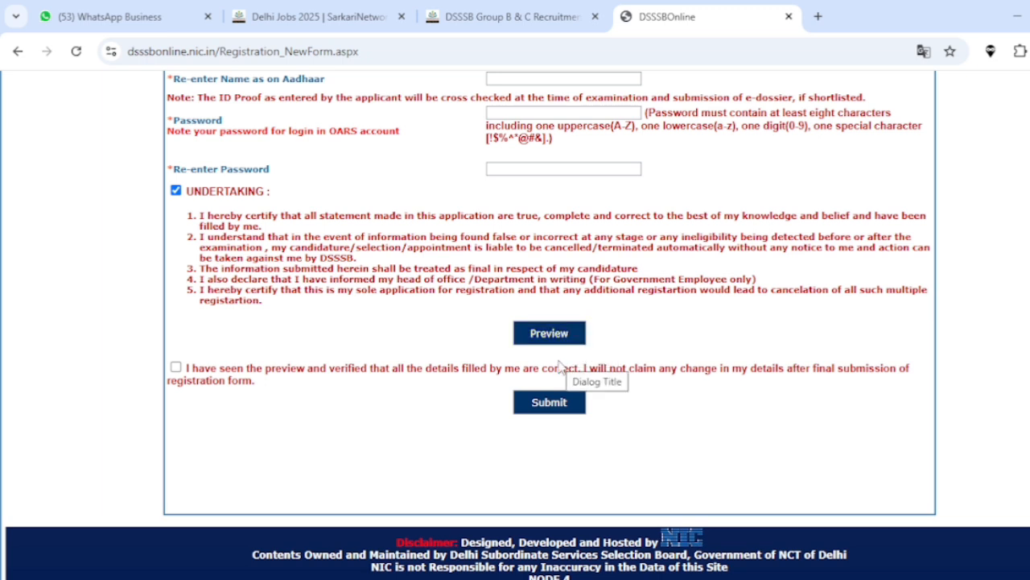
pyautogui.click(176, 367)
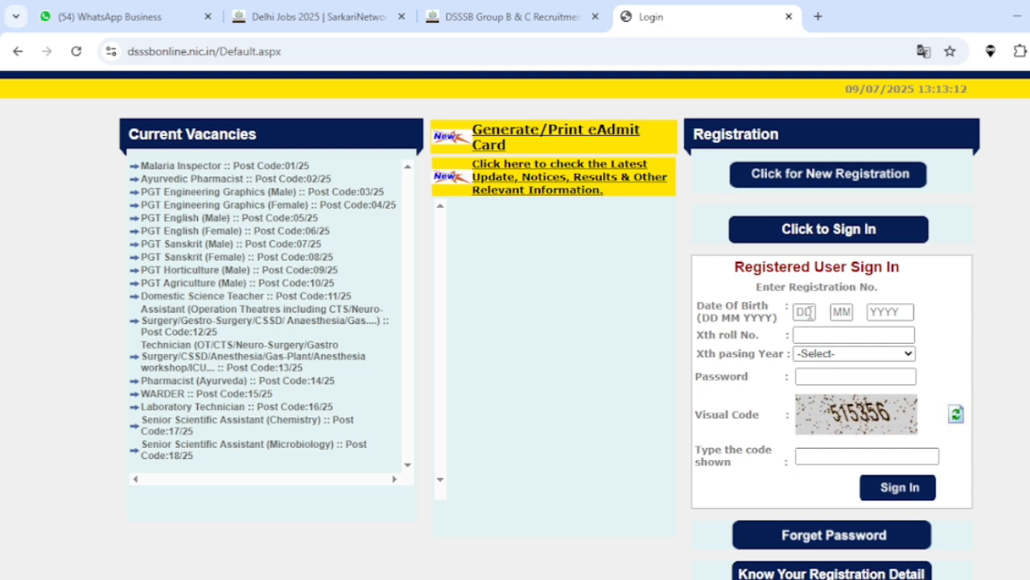
# Examine the date of birth, Class X roll number, password and visual code fields of the registered user sign-in form
pyautogui.click(807, 312)
pyautogui.click(821, 338)
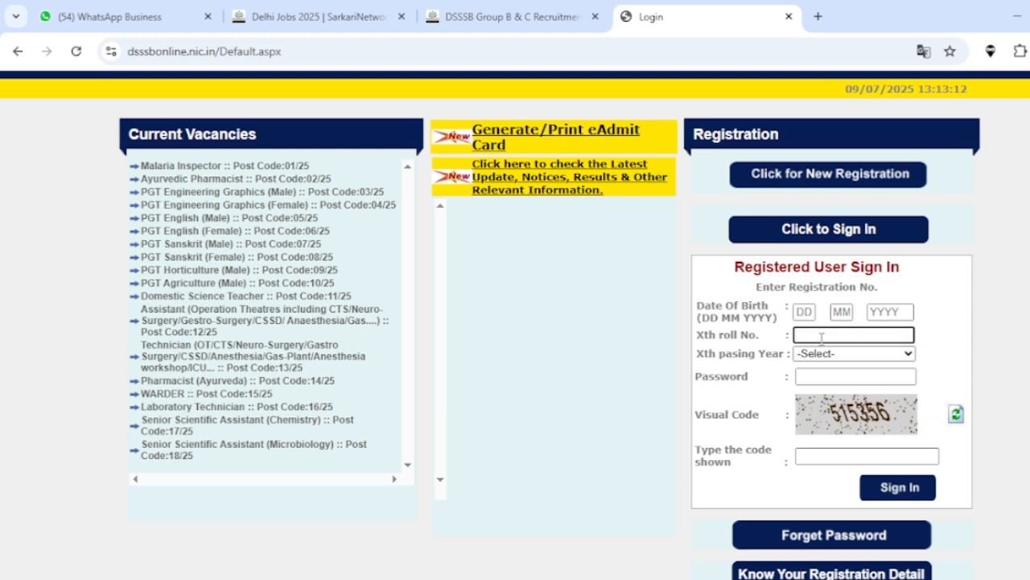
pyautogui.click(740, 375)
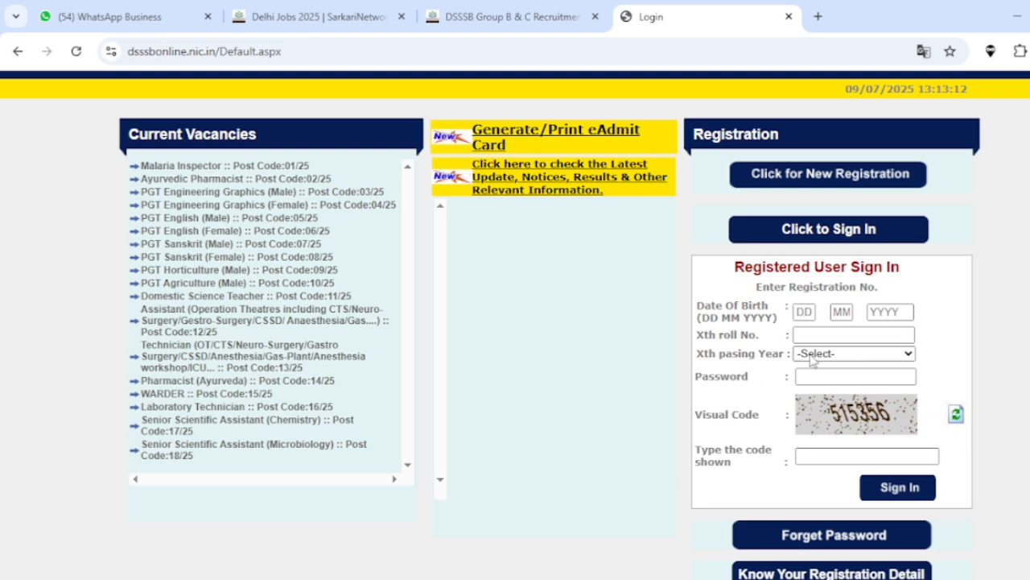
pyautogui.click(833, 378)
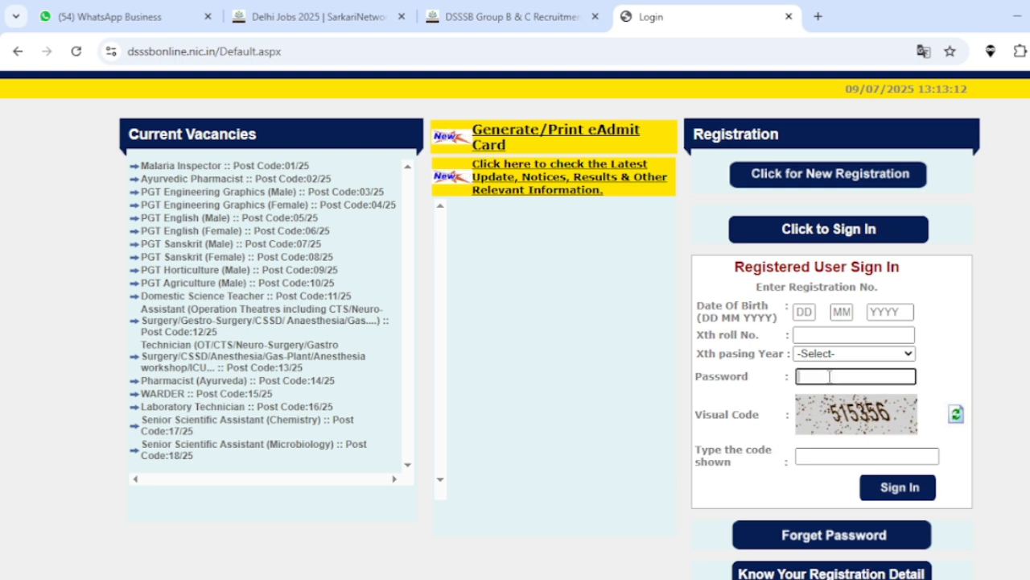
pyautogui.click(820, 457)
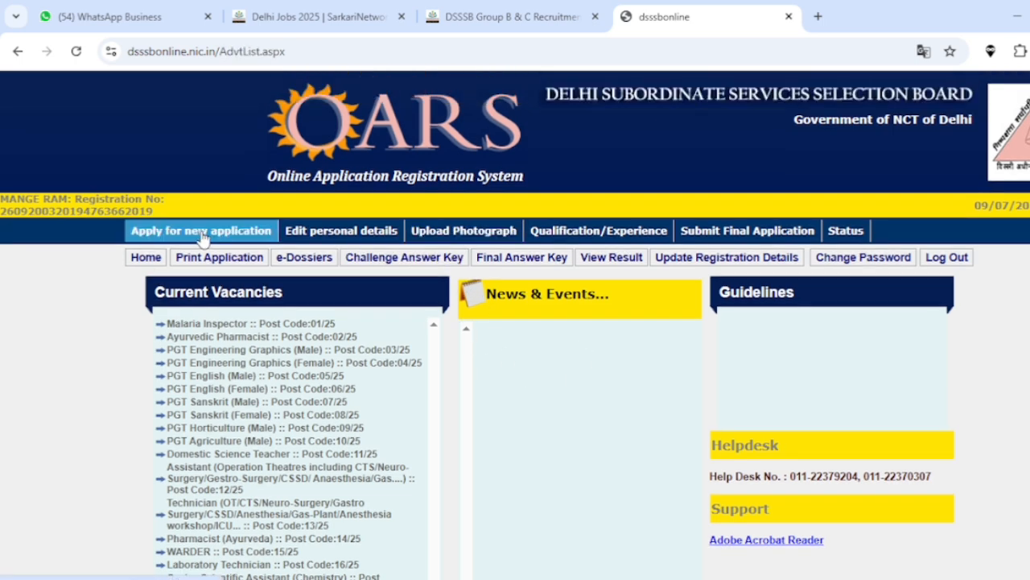
# Open the list of current notifications for a new application and apply for the WARDER post, code 15/25
pyautogui.click(217, 236)
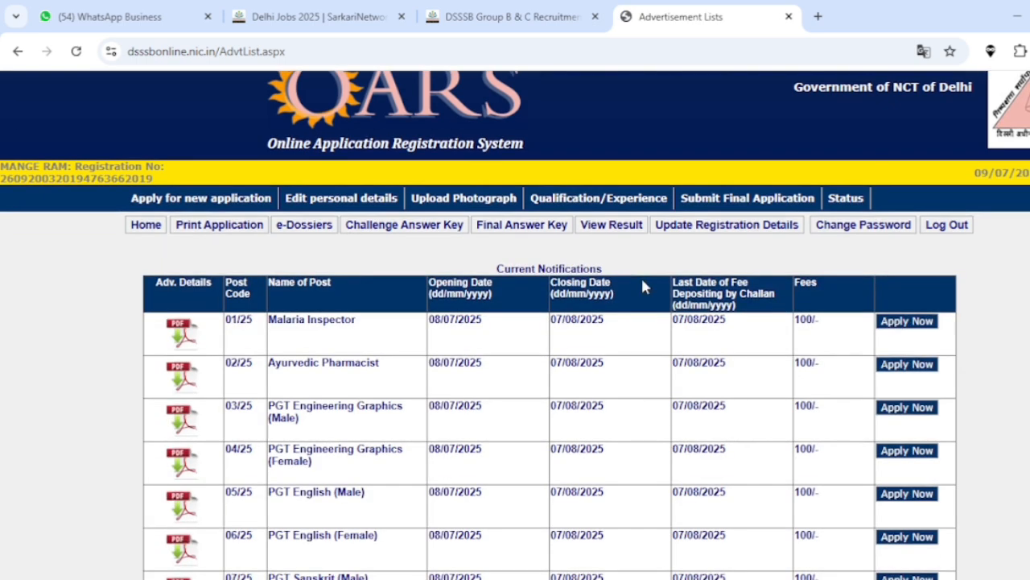
pyautogui.scroll(-2, 587, 292)
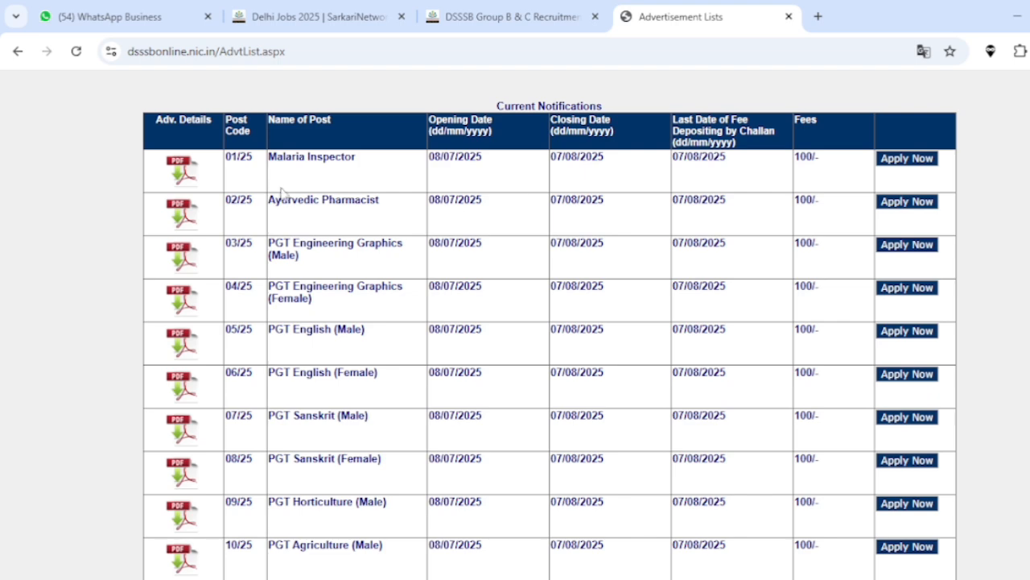
pyautogui.scroll(-1, 652, 200)
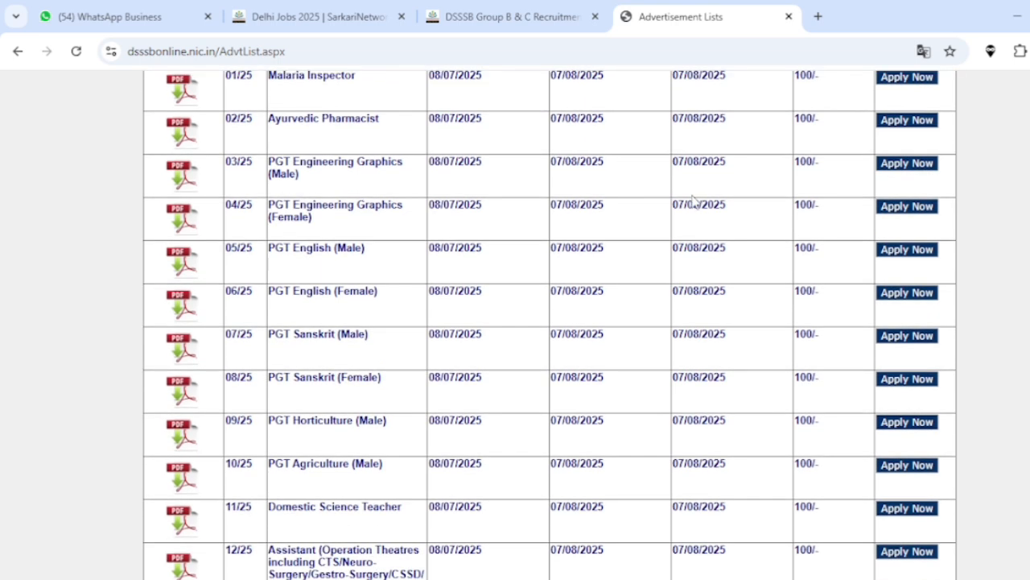
pyautogui.scroll(1, 656, 200)
pyautogui.scroll(-4, 629, 197)
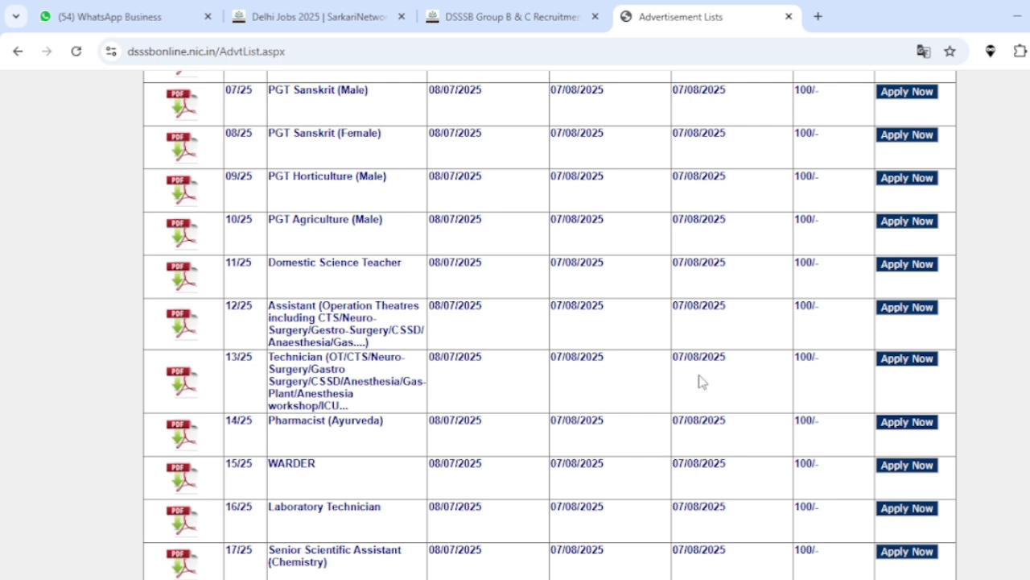
pyautogui.click(890, 470)
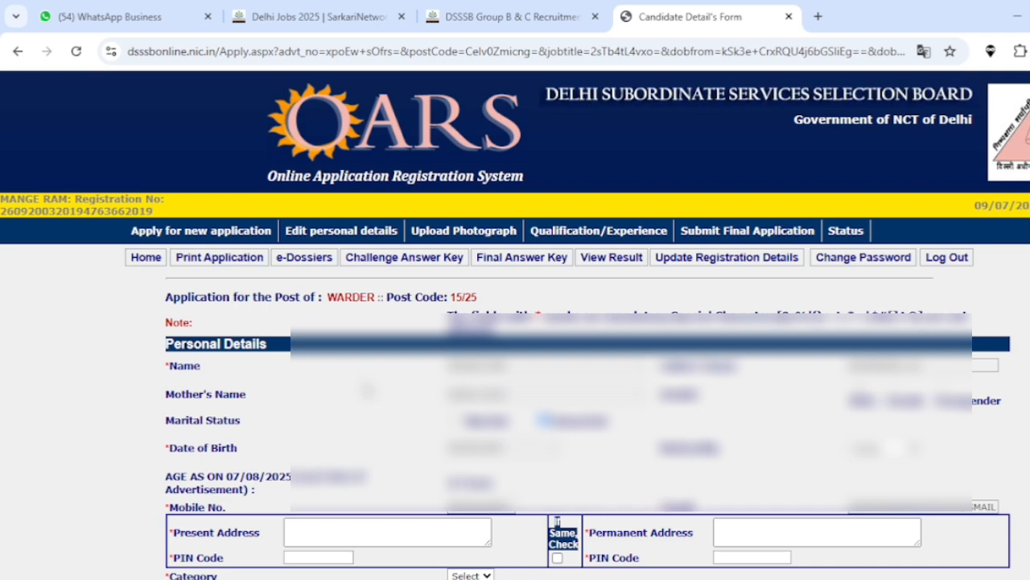
# Set the candidate's category to UR in the personal details of the WARDER application
pyautogui.scroll(-5, 367, 392)
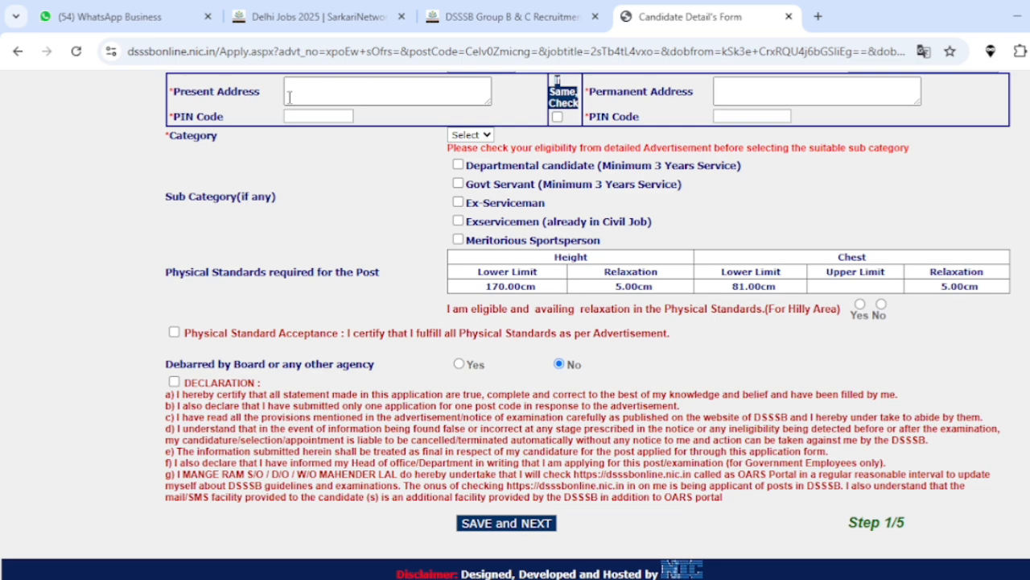
pyautogui.click(557, 118)
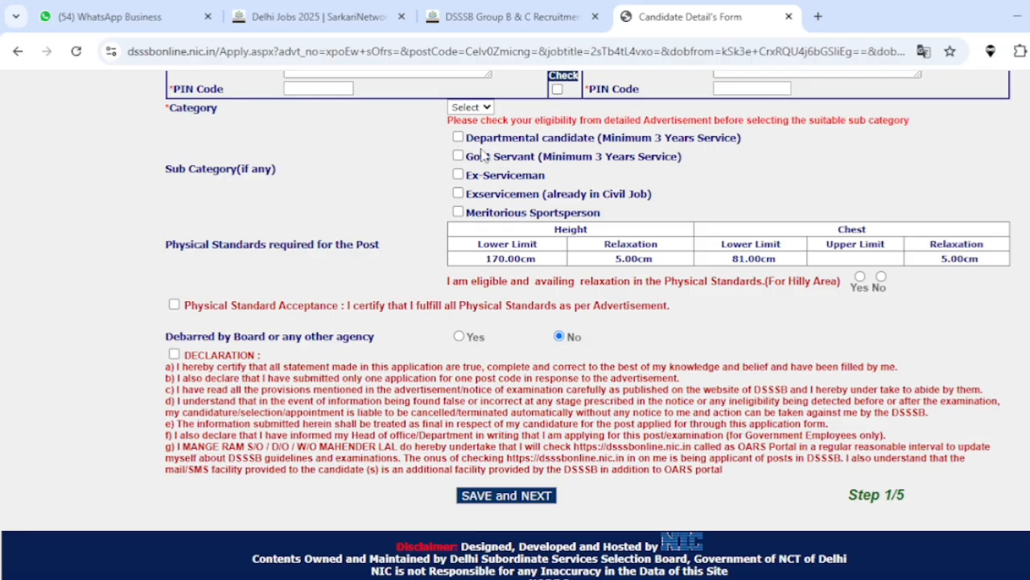
pyautogui.click(472, 108)
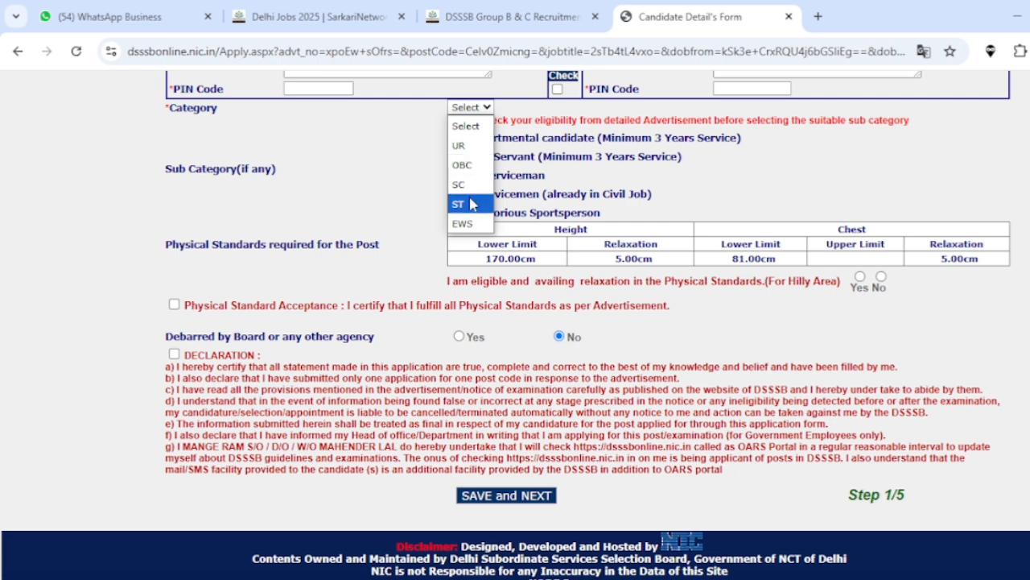
pyautogui.click(463, 146)
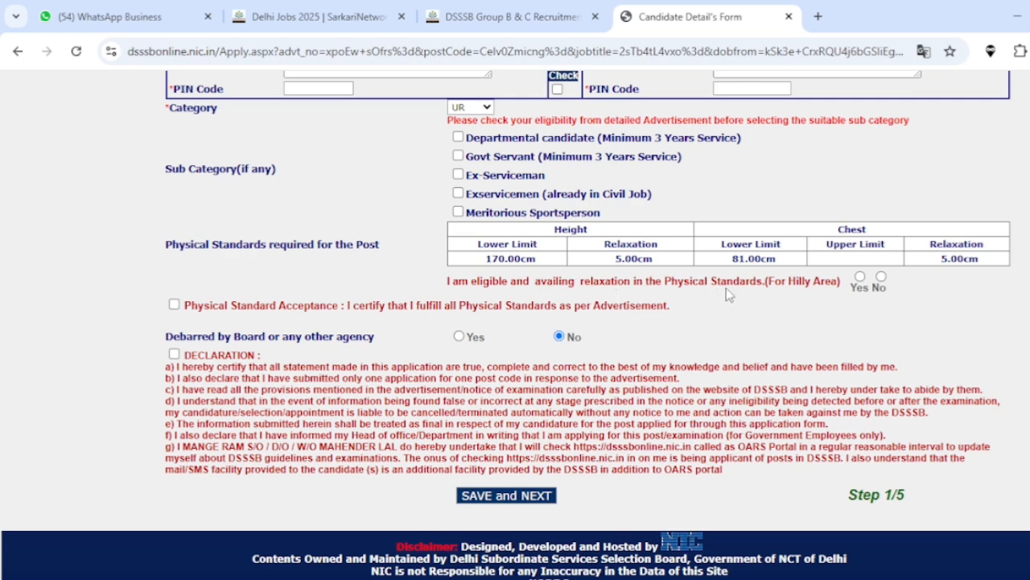
# Answer Yes to the hilly-area relaxation, accept the physical standards and the declaration, and save the personal details to continue
pyautogui.click(861, 281)
pyautogui.click(174, 305)
pyautogui.click(174, 355)
pyautogui.click(510, 495)
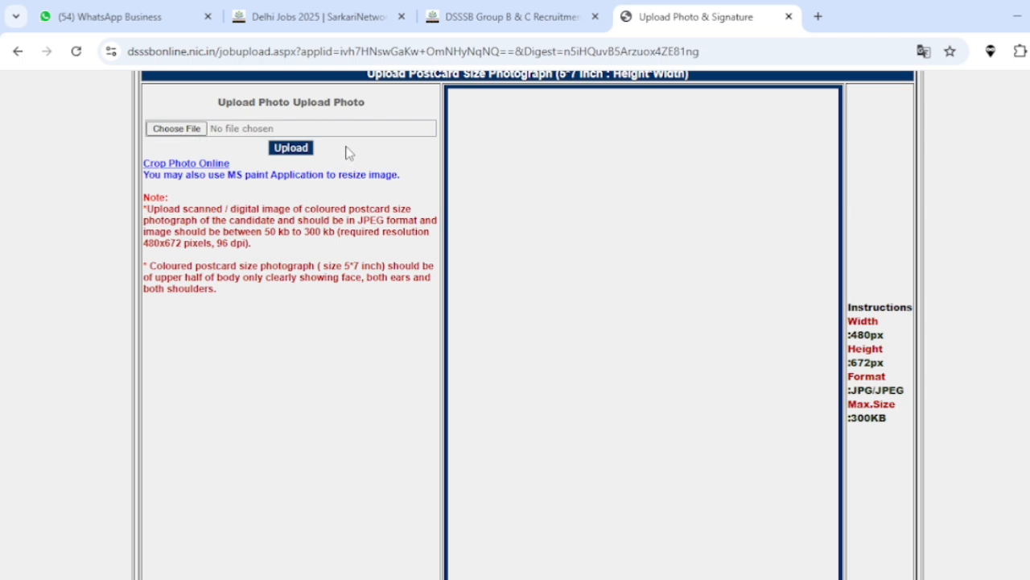
# Examine the size and format requirements for the postcard photograph, signature, and left and right thumb impression uploads
pyautogui.scroll(-5, 590, 187)
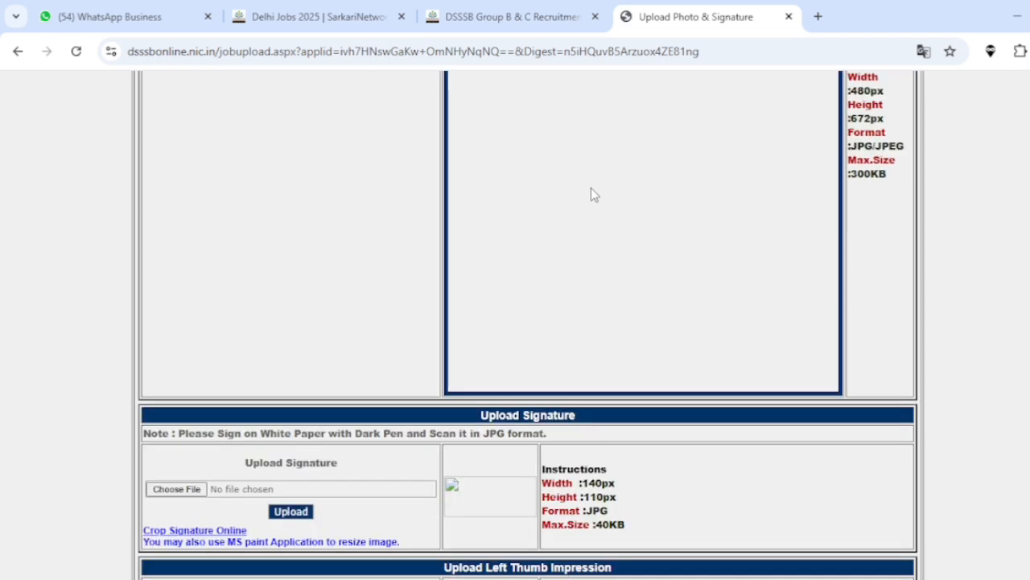
pyautogui.scroll(-1, 356, 322)
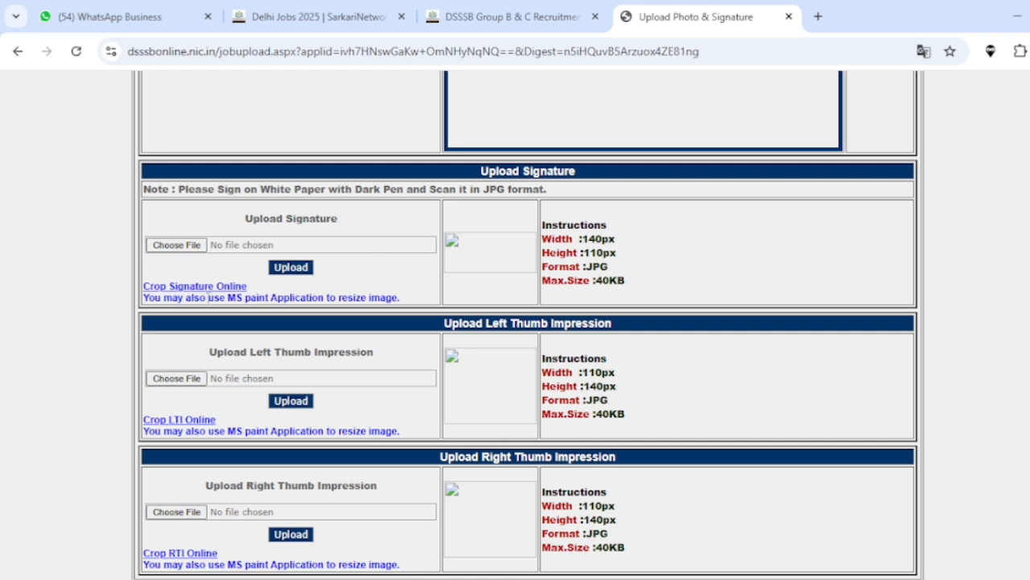
pyautogui.scroll(-1, 312, 288)
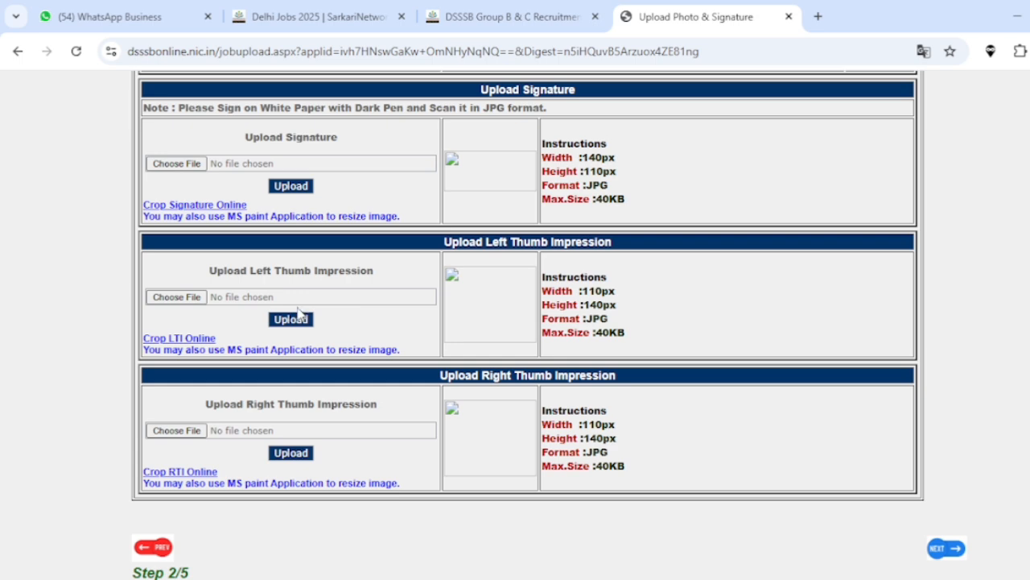
pyautogui.scroll(-1, 333, 306)
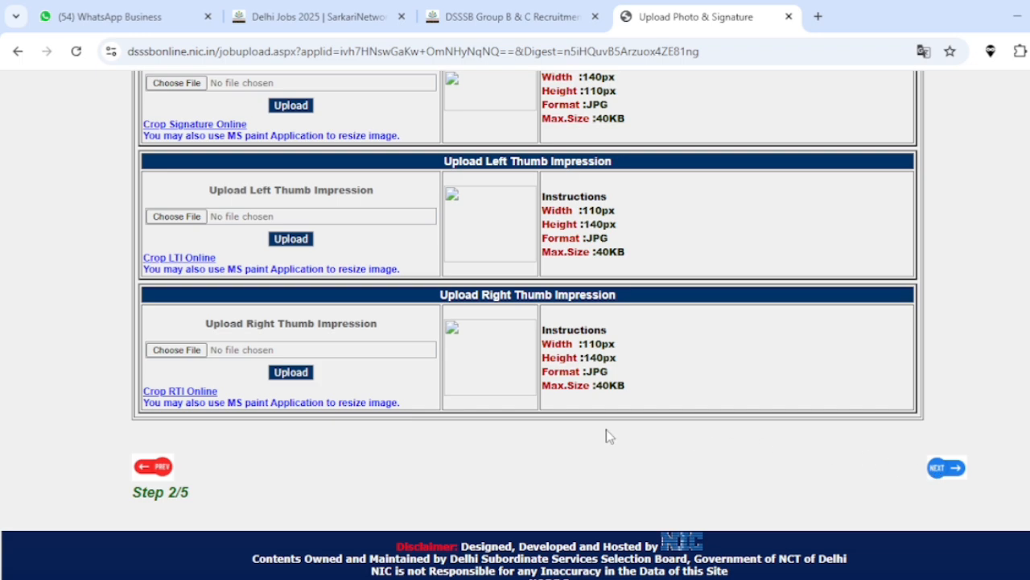
pyautogui.scroll(1, 547, 445)
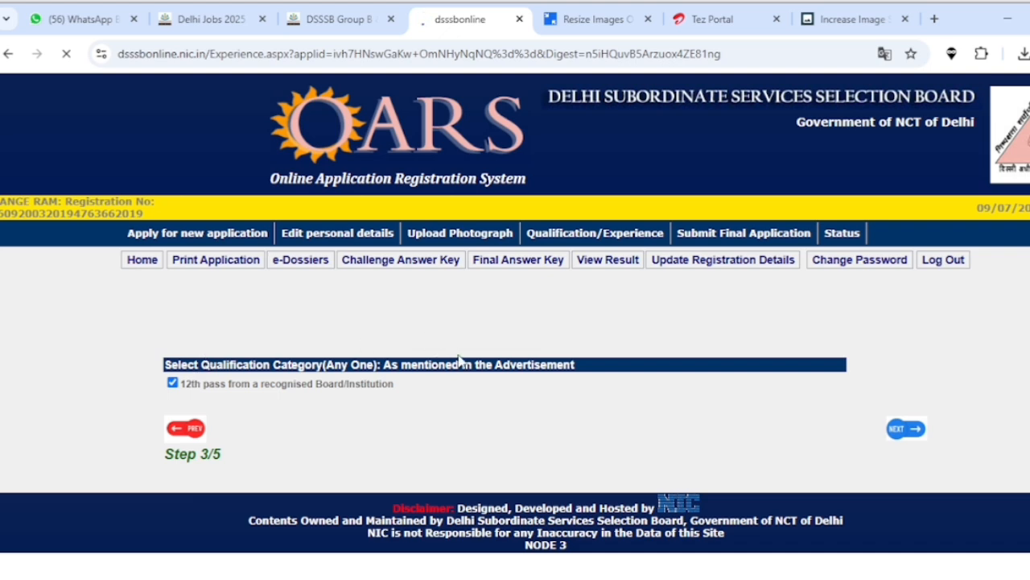
# Set the essential qualification to XII with the discipline 12th pass from a recognised Board/Institution
pyautogui.scroll(-2, 458, 360)
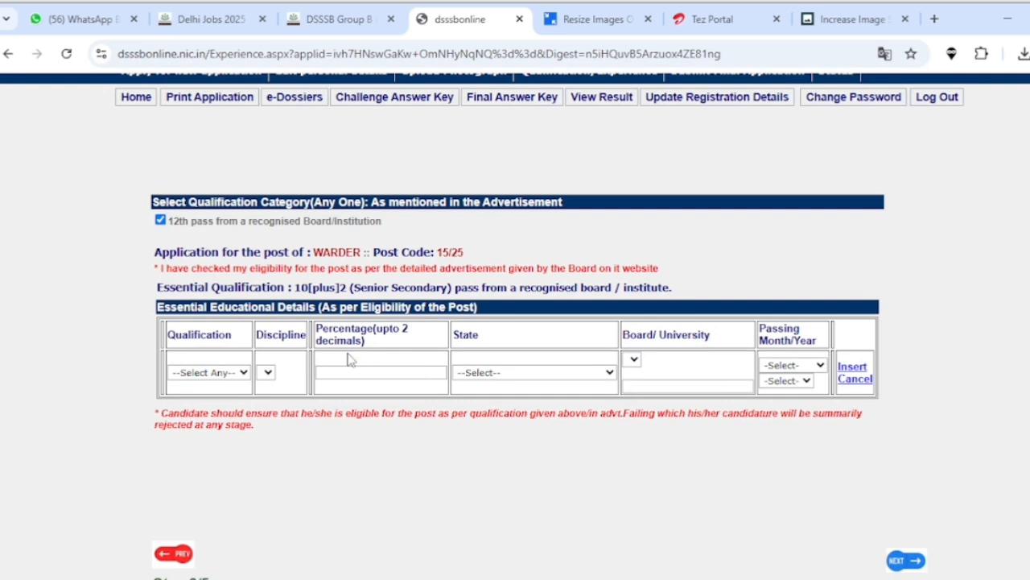
pyautogui.click(215, 375)
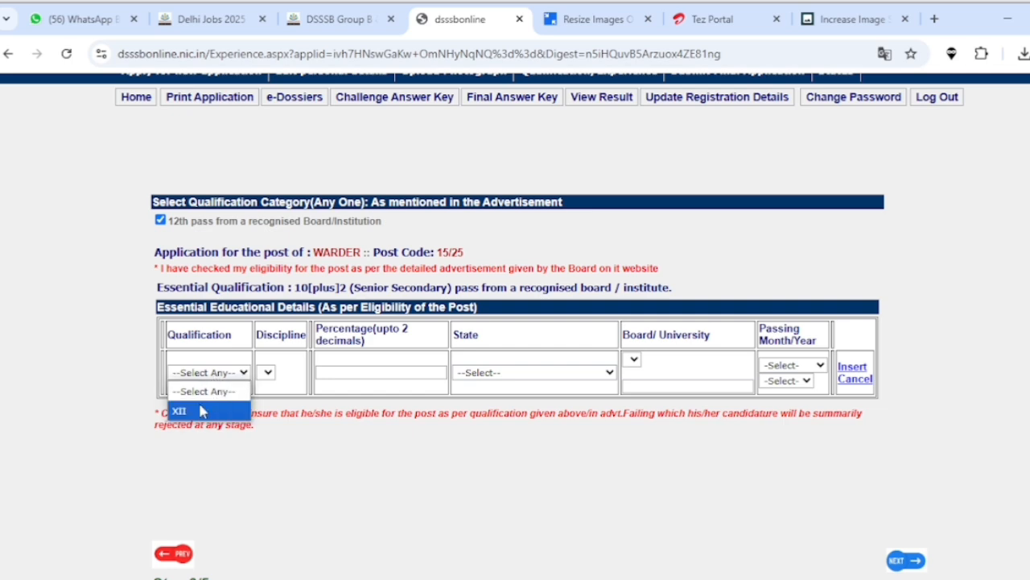
pyautogui.click(203, 410)
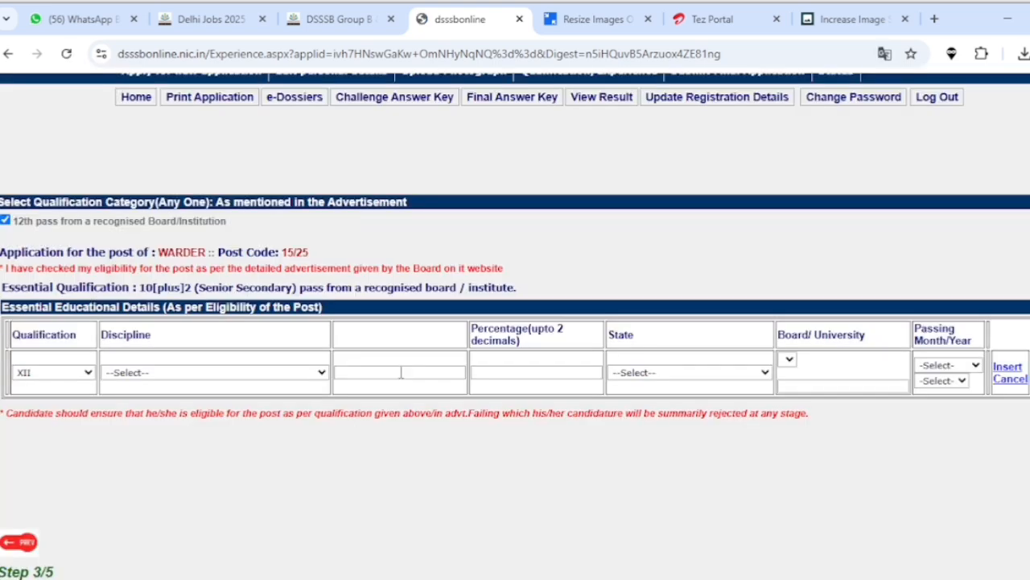
pyautogui.click(202, 375)
pyautogui.click(212, 411)
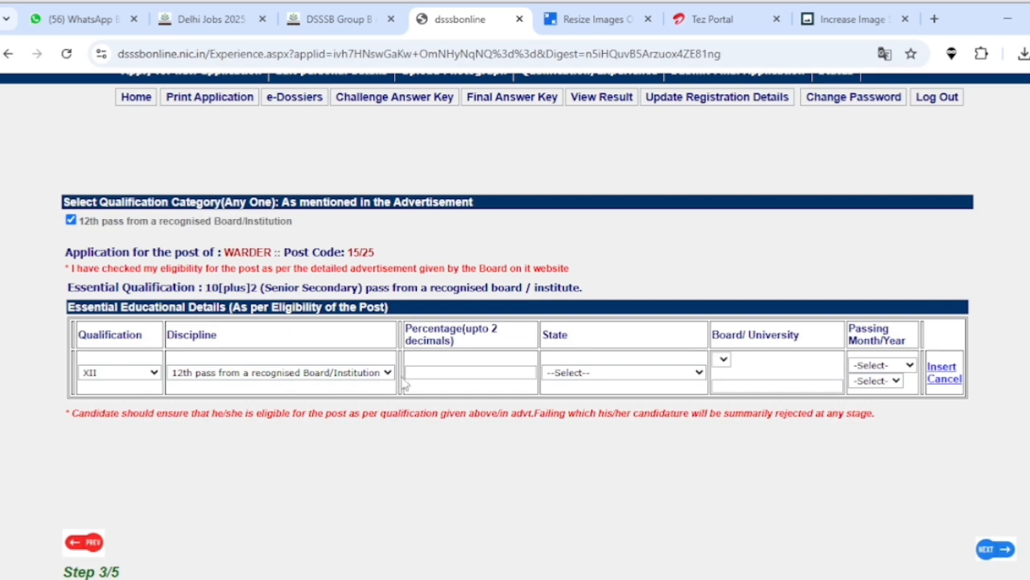
# Enter 75 as the Class XII percentage, HARYANA as the state, and Others with the name HBSE as the board
pyautogui.click(450, 372)
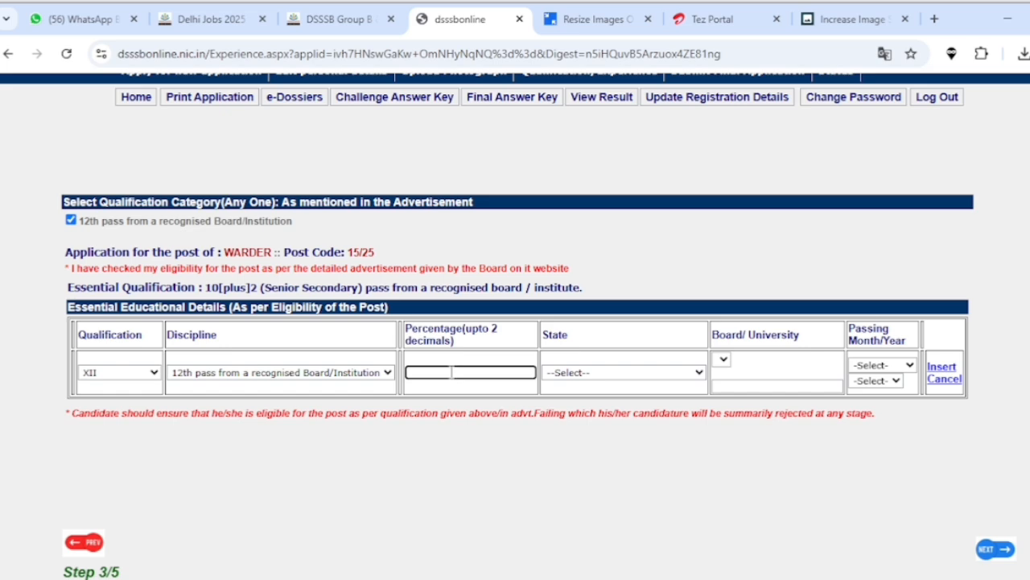
pyautogui.click(596, 372)
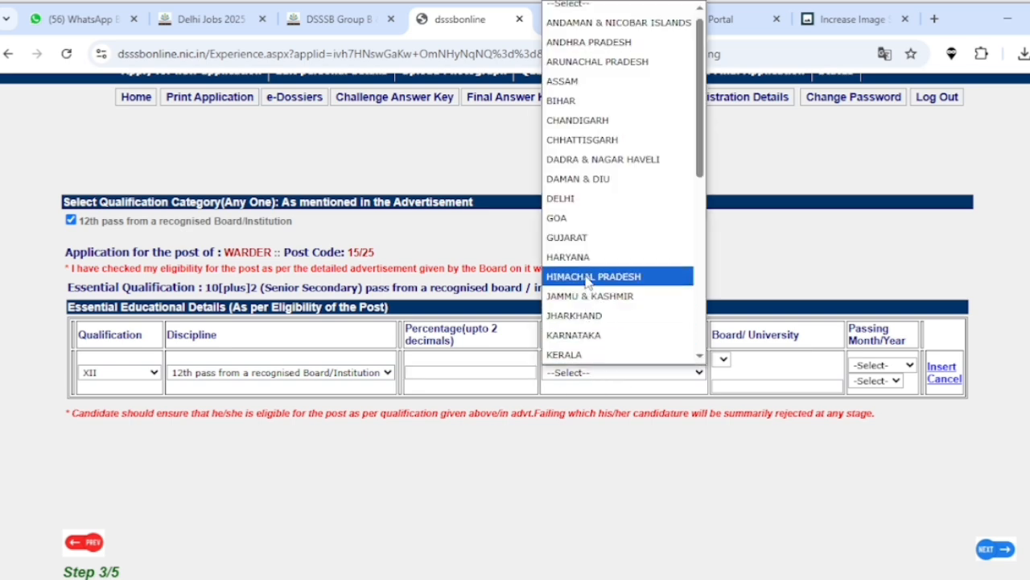
pyautogui.click(573, 218)
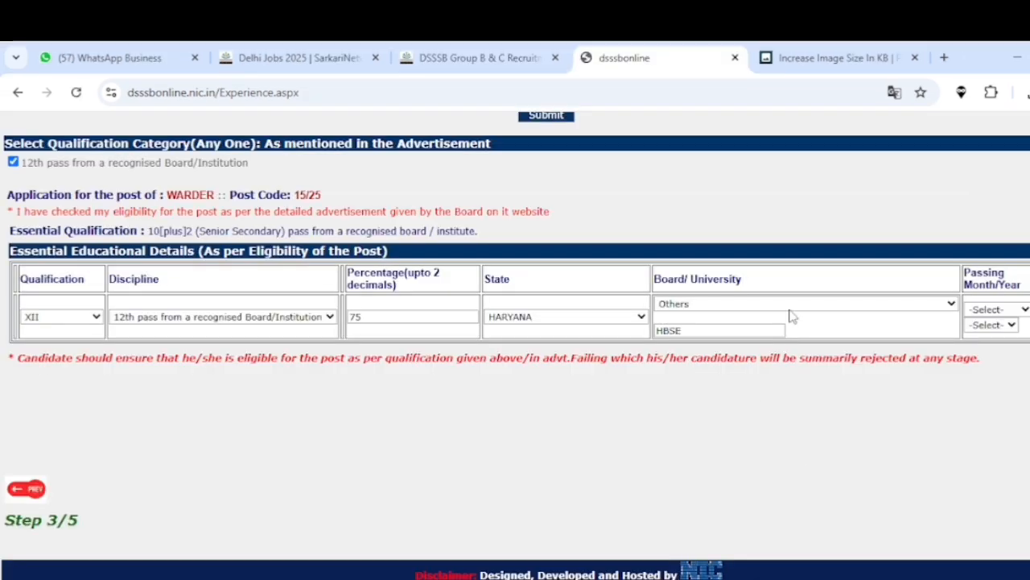
# Set the Class XII passing month and year to June 2019 and insert the qualification row
pyautogui.click(994, 311)
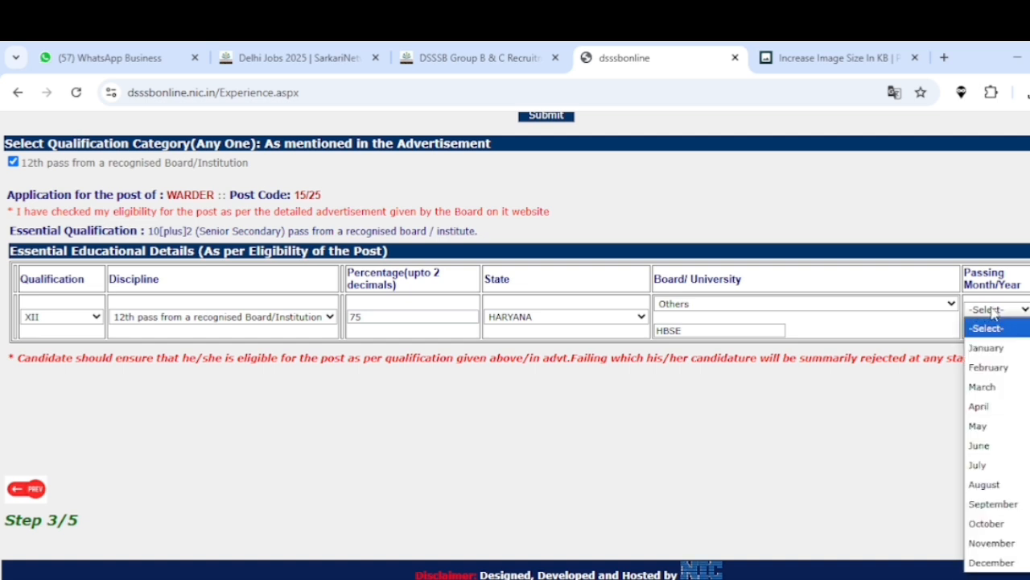
pyautogui.click(989, 444)
pyautogui.click(999, 325)
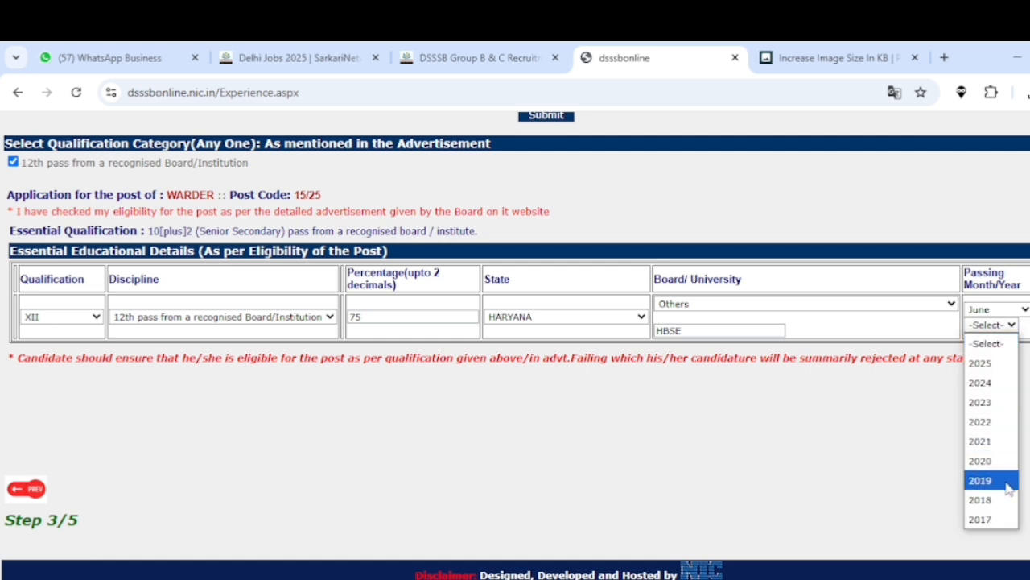
pyautogui.click(981, 481)
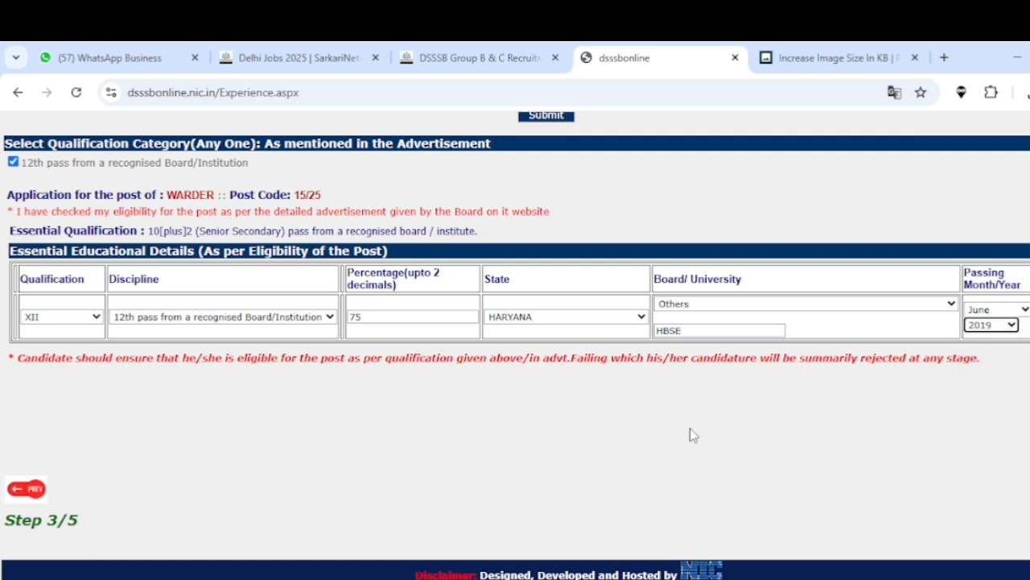
pyautogui.hscroll(1, 690, 434)
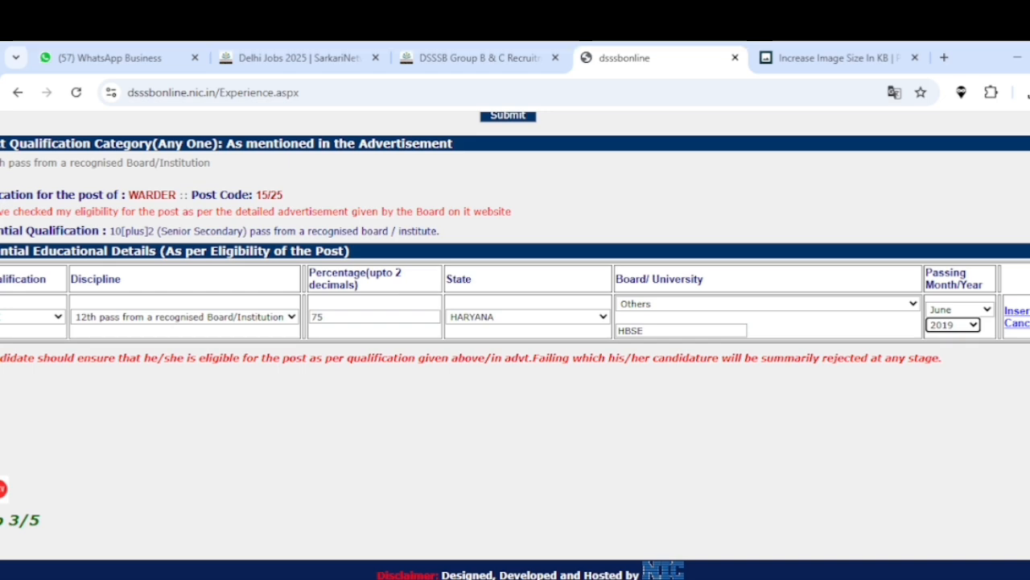
pyautogui.click(1017, 311)
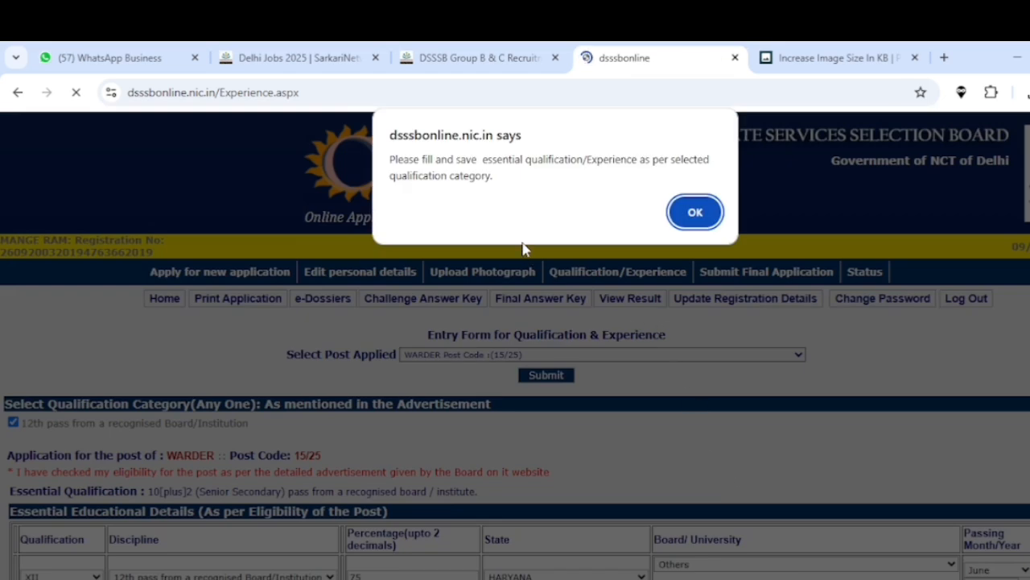
pyautogui.click(696, 212)
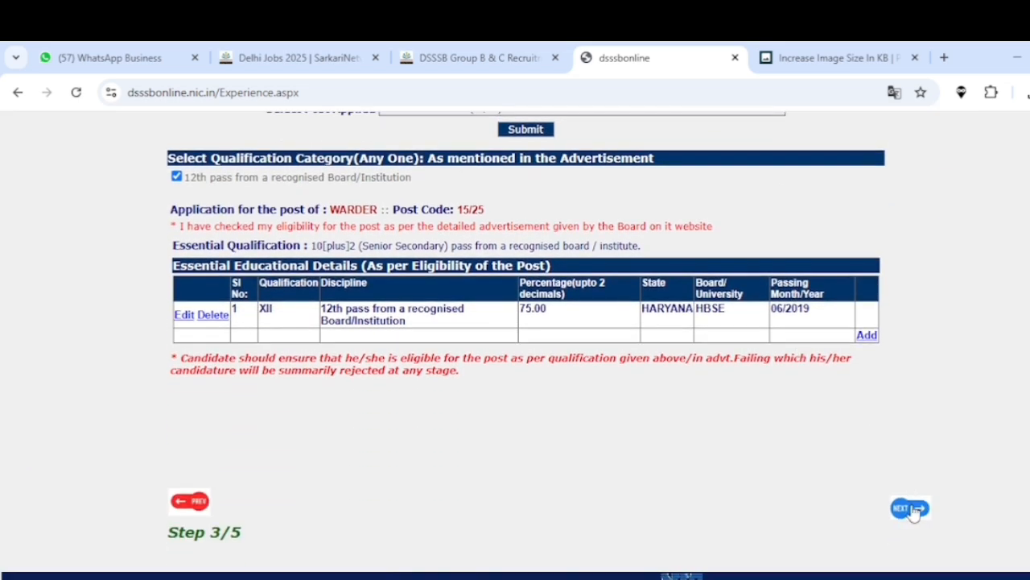
# Proceed to the WARDER application's preview and accept both declarations at its end
pyautogui.click(912, 509)
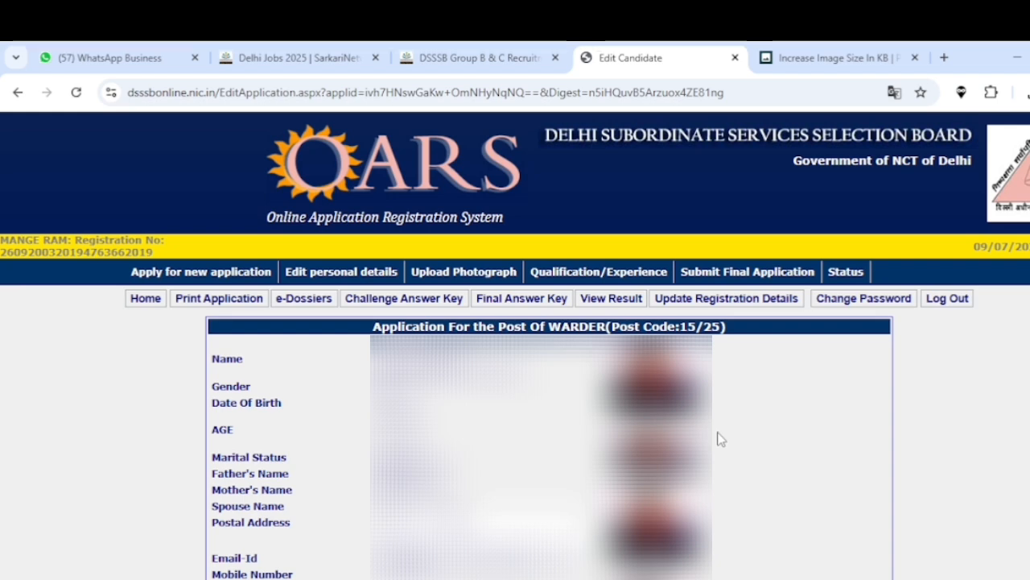
pyautogui.scroll(-10, 720, 439)
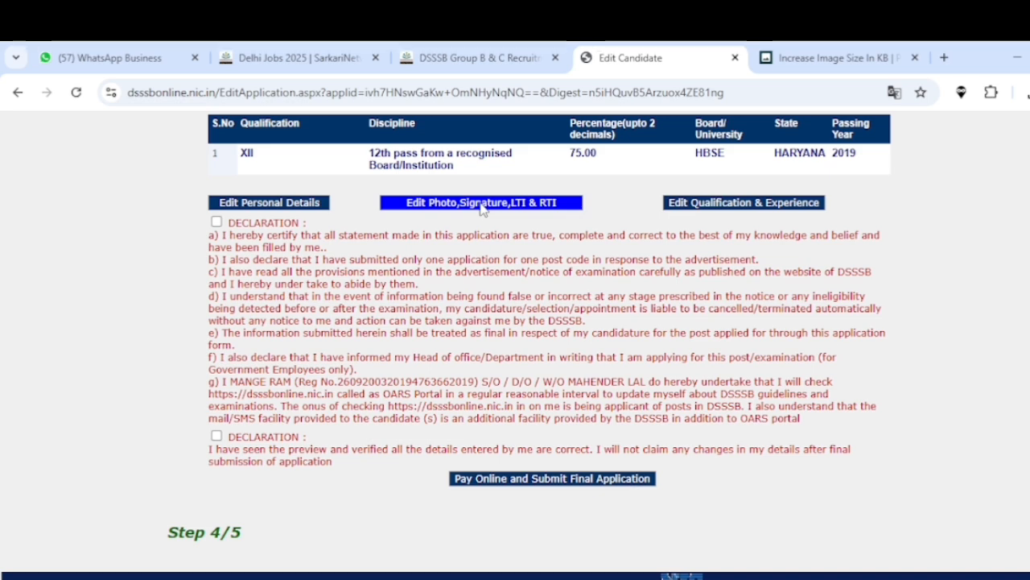
pyautogui.click(217, 224)
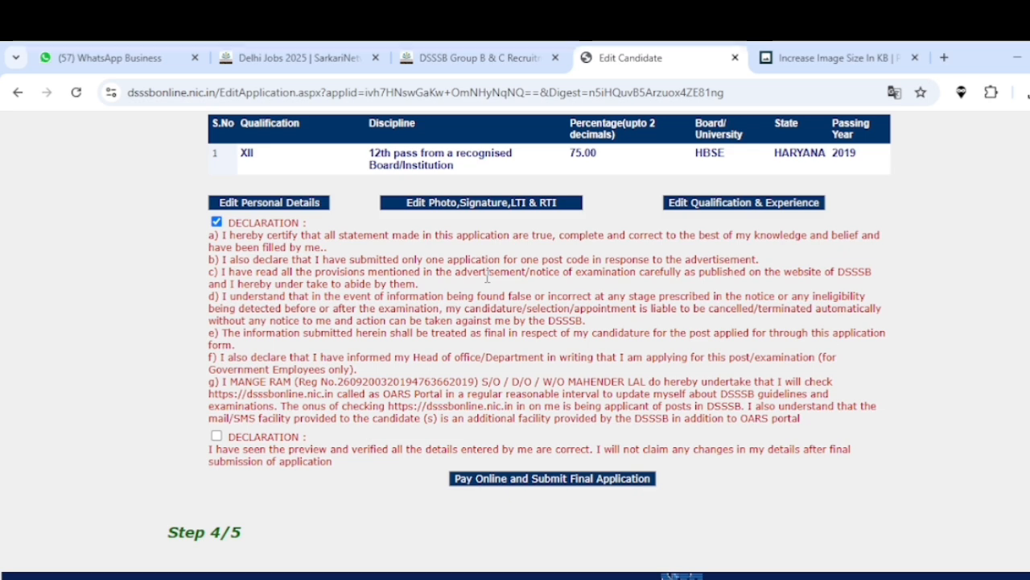
pyautogui.click(217, 437)
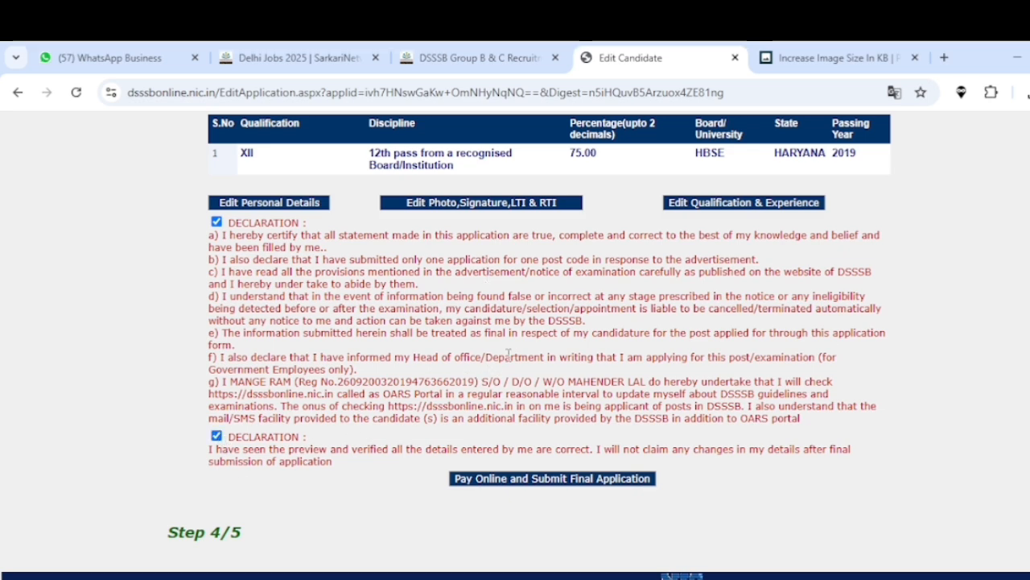